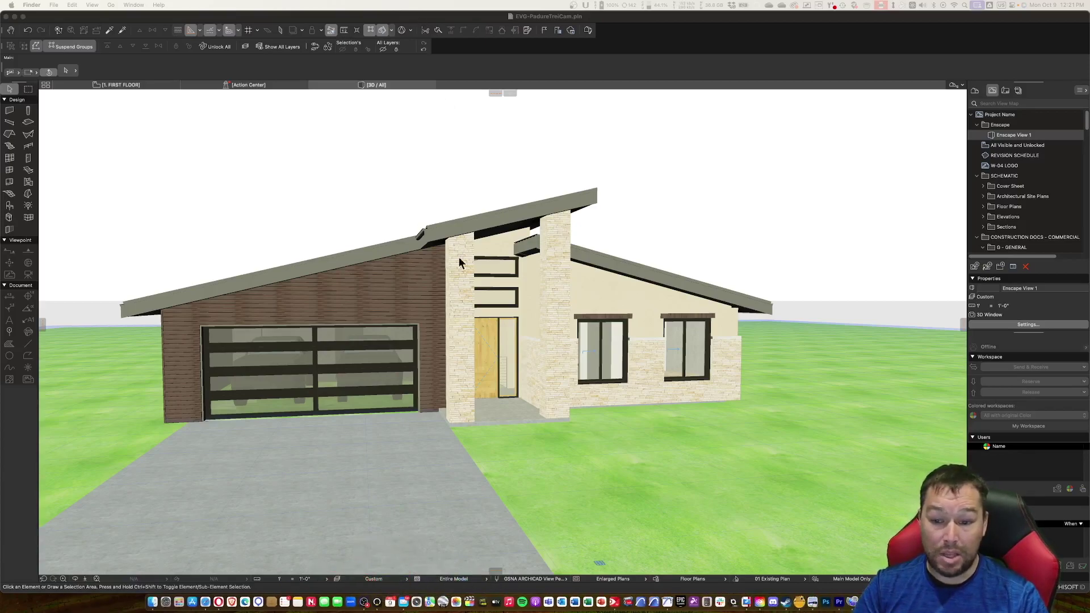
- Orbit and zoom the 3D view to show the house from its front-right corner, side wall visible
click(219, 178)
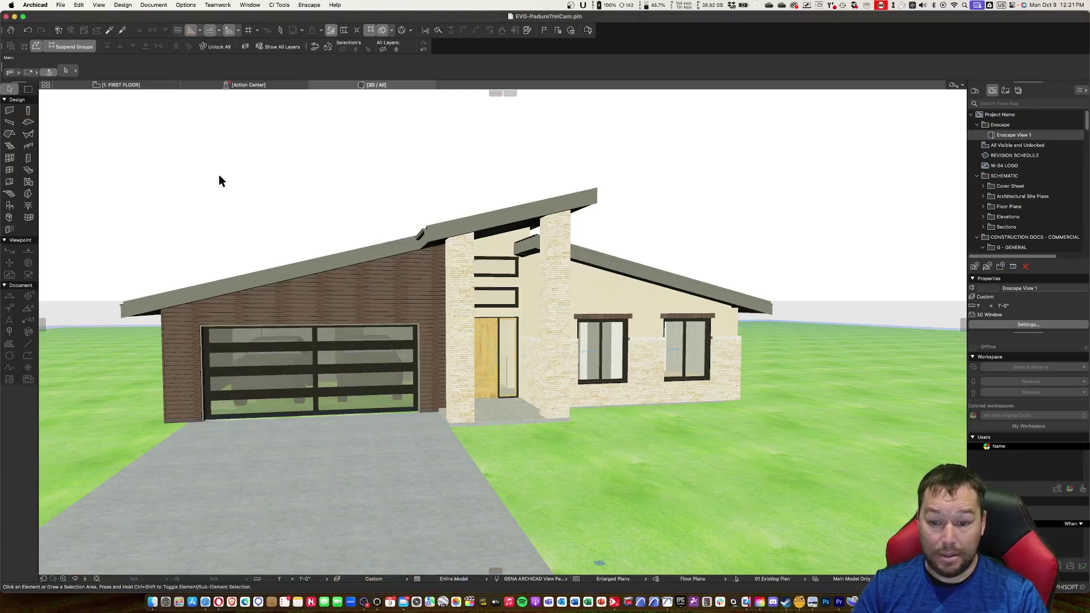
shift+middle_drag(219, 177, 375, 320)
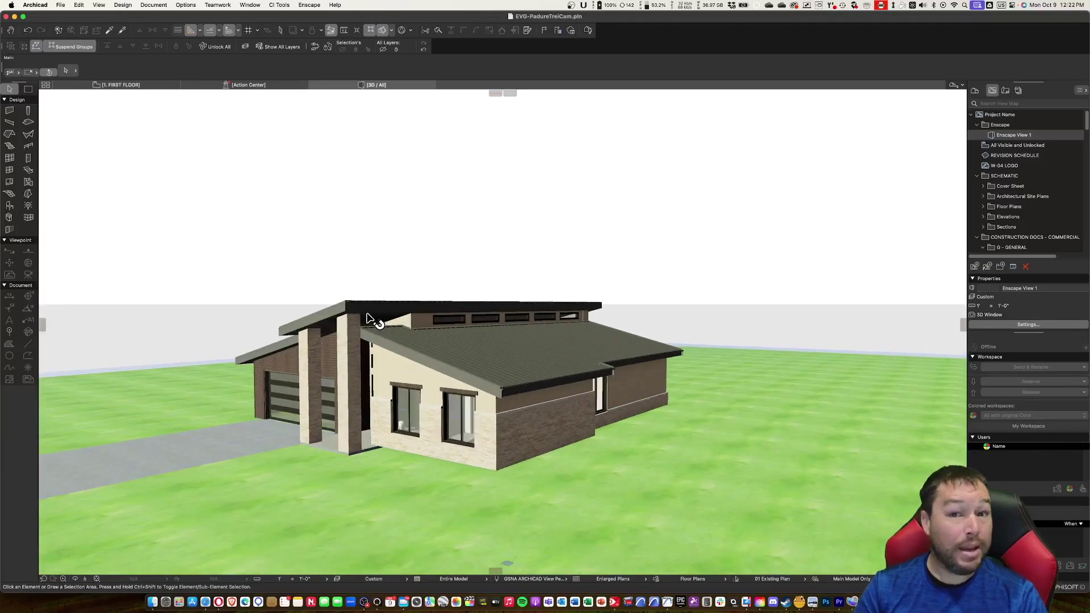
scroll(397, 363, up, 2)
scroll(424, 388, down, 2)
shift+middle_drag(424, 387, 587, 440)
scroll(588, 440, up, 3)
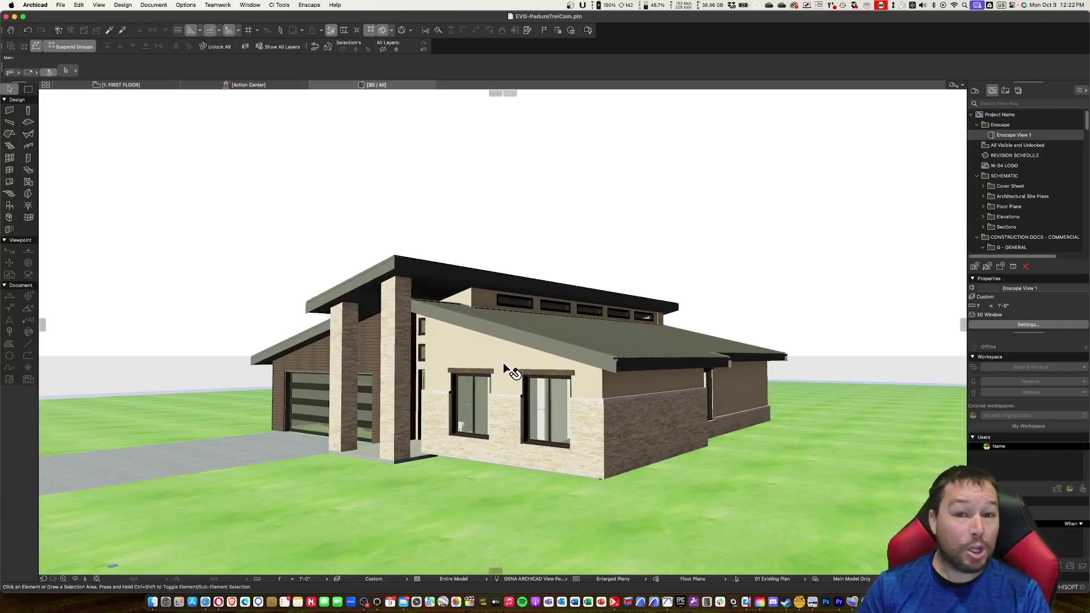
- Apply Work Environment experimental features with Physically Based Rendering in 3D enabled
click(218, 5)
mouse_move(186, 6)
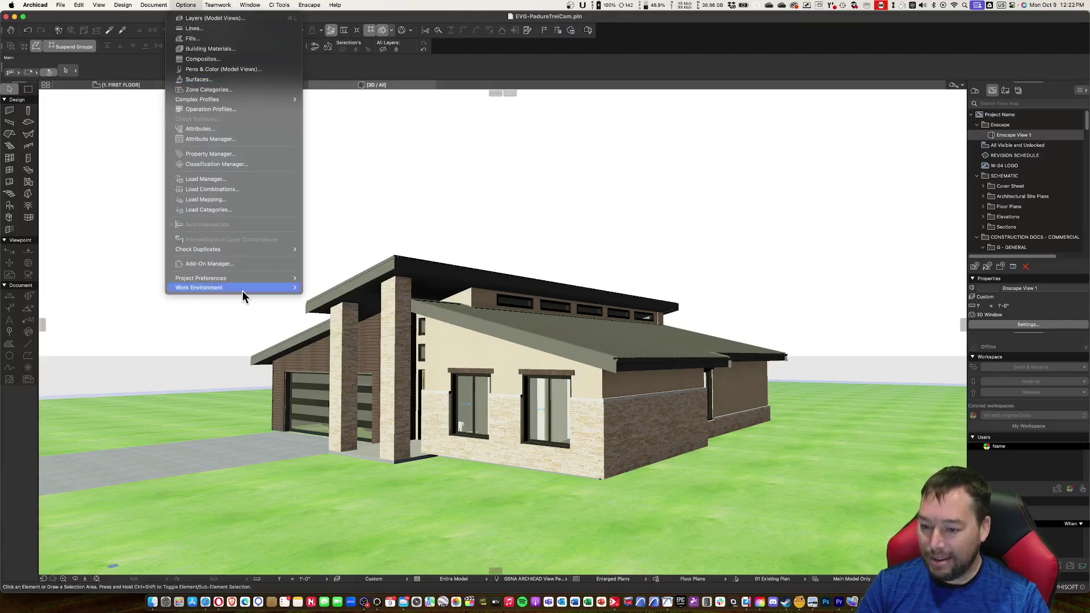
mouse_move(243, 288)
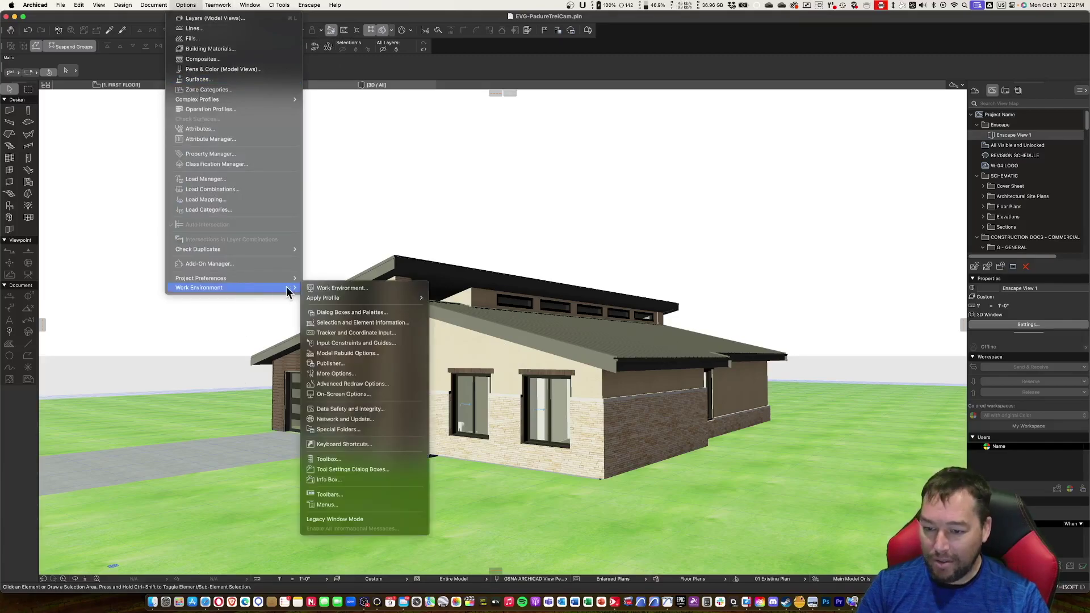
click(353, 372)
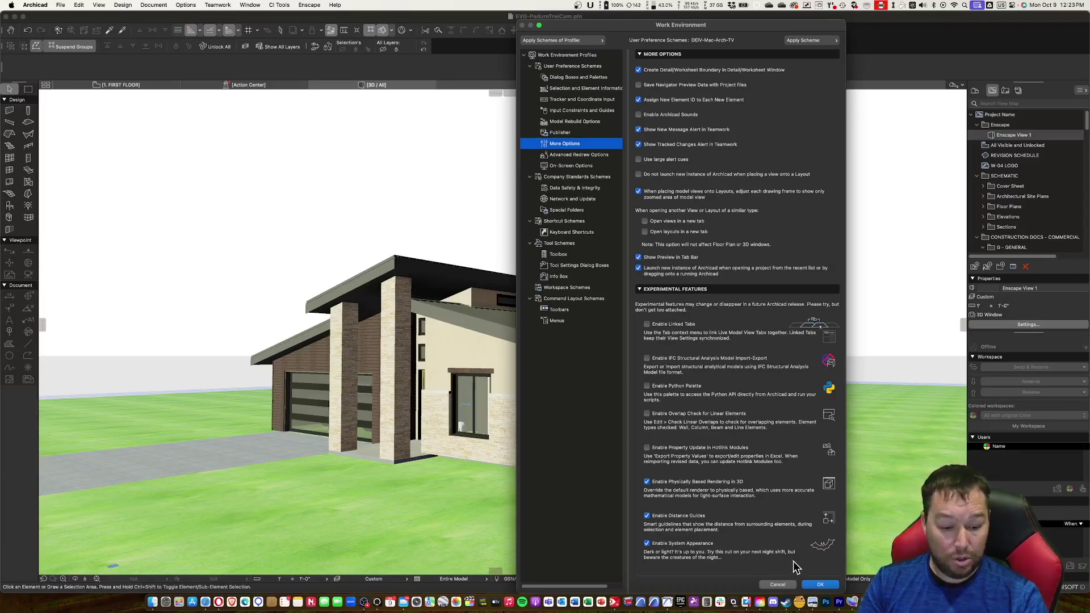
click(822, 585)
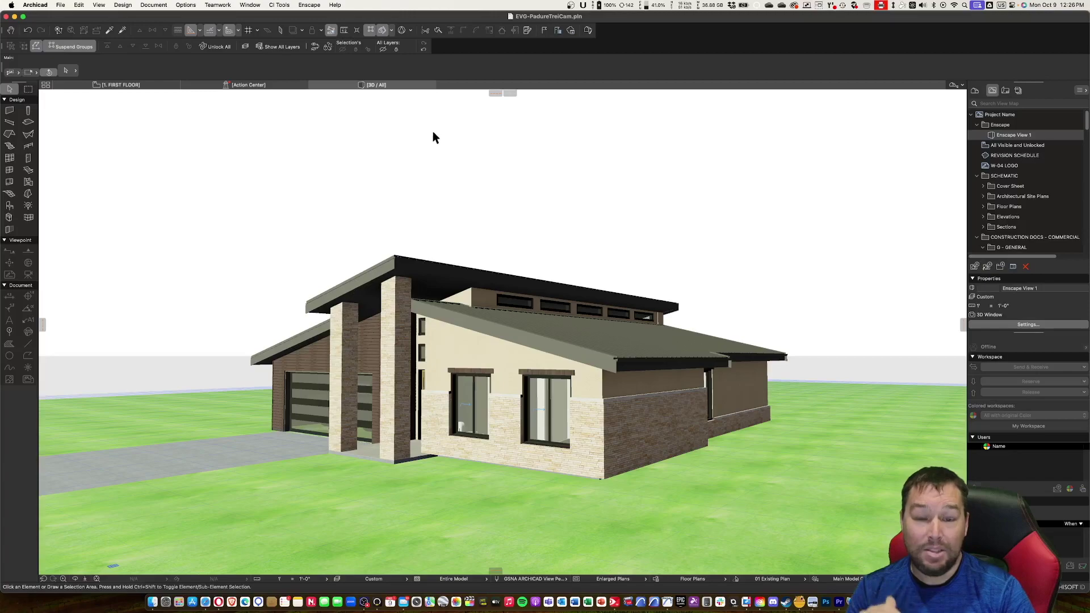
- Start Enscape from the Enscape menu
click(310, 5)
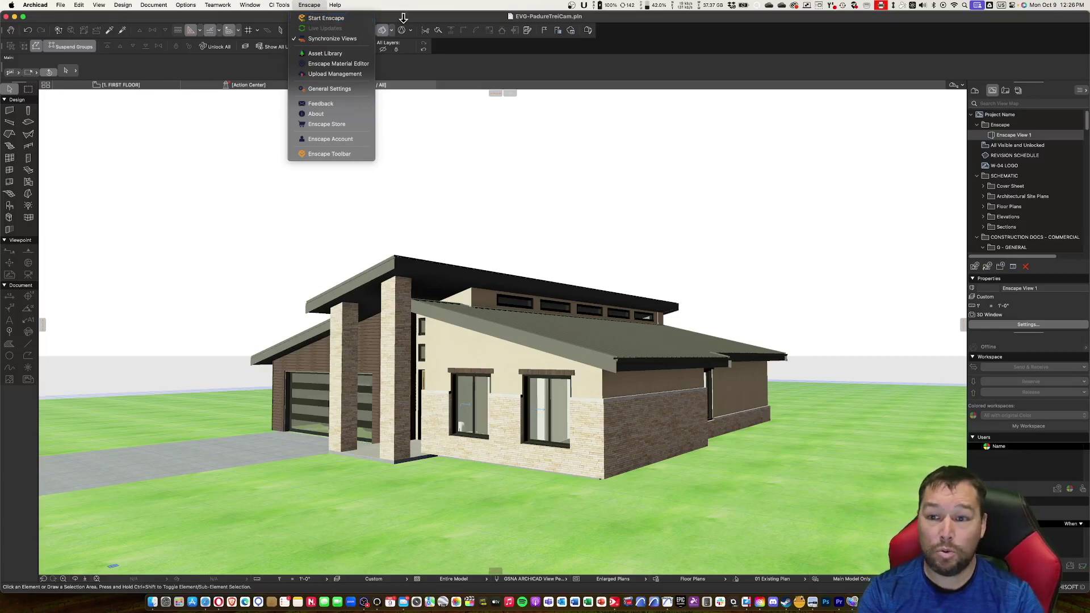
click(312, 18)
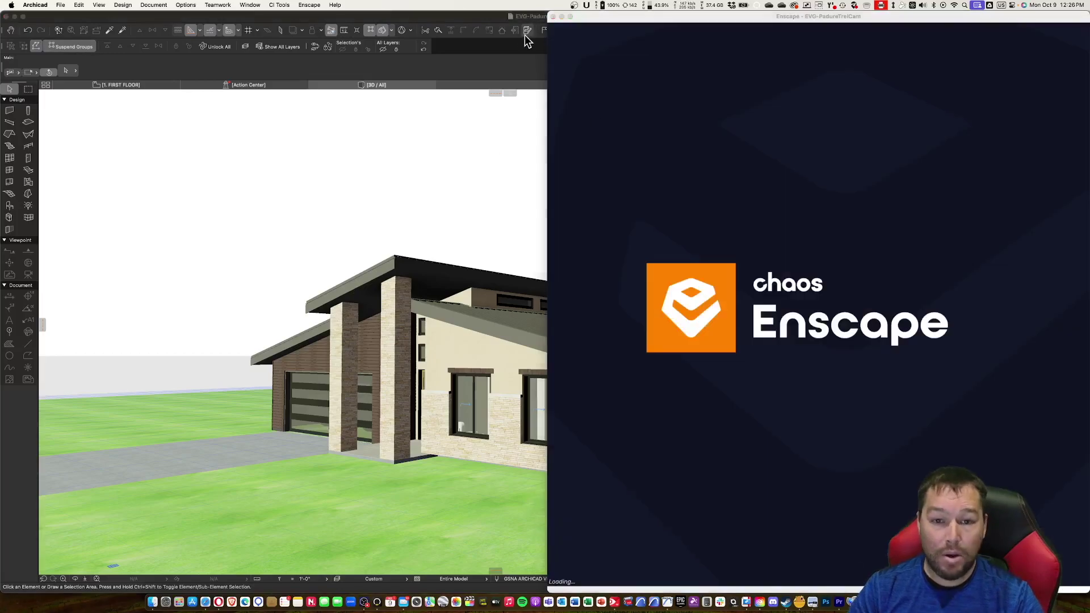
- Move the Archicad window to the left side of the screen, beside the loading Enscape render
drag(478, 15, 0, 213)
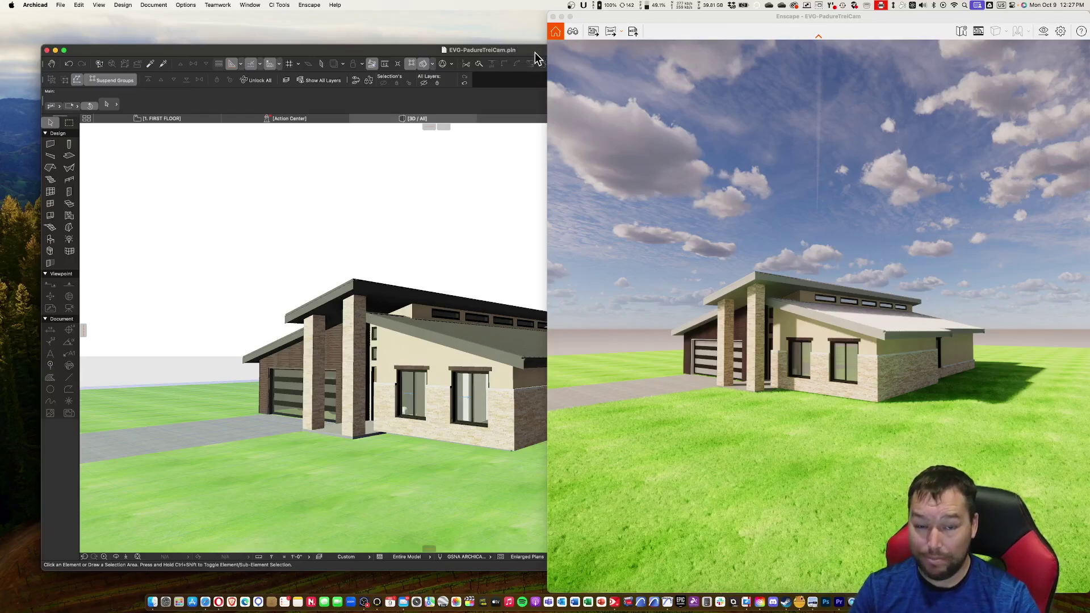
drag(534, 51, 3, 170)
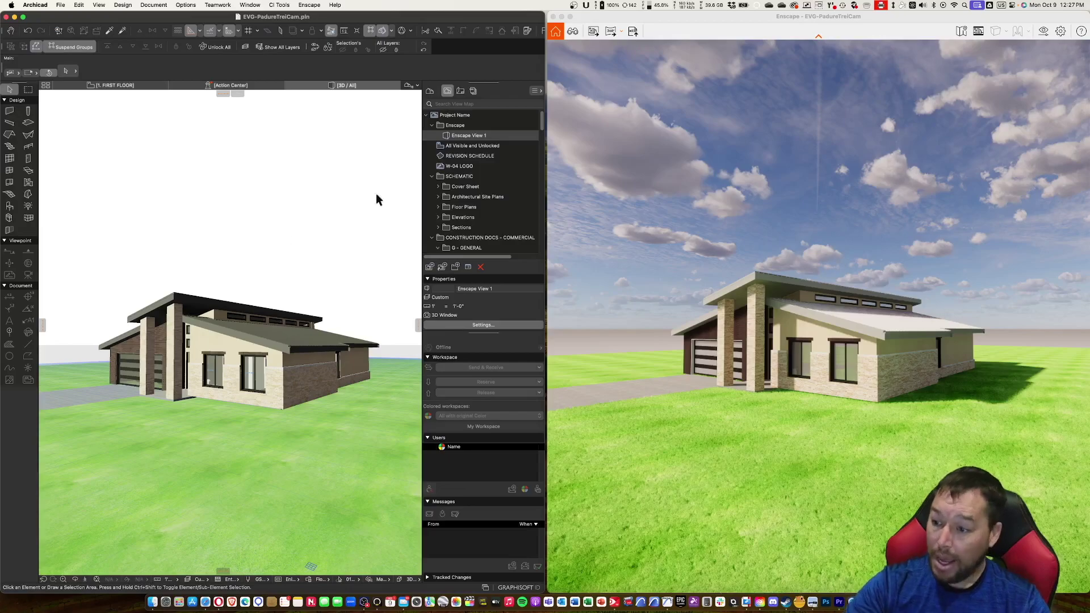
double_click(367, 18)
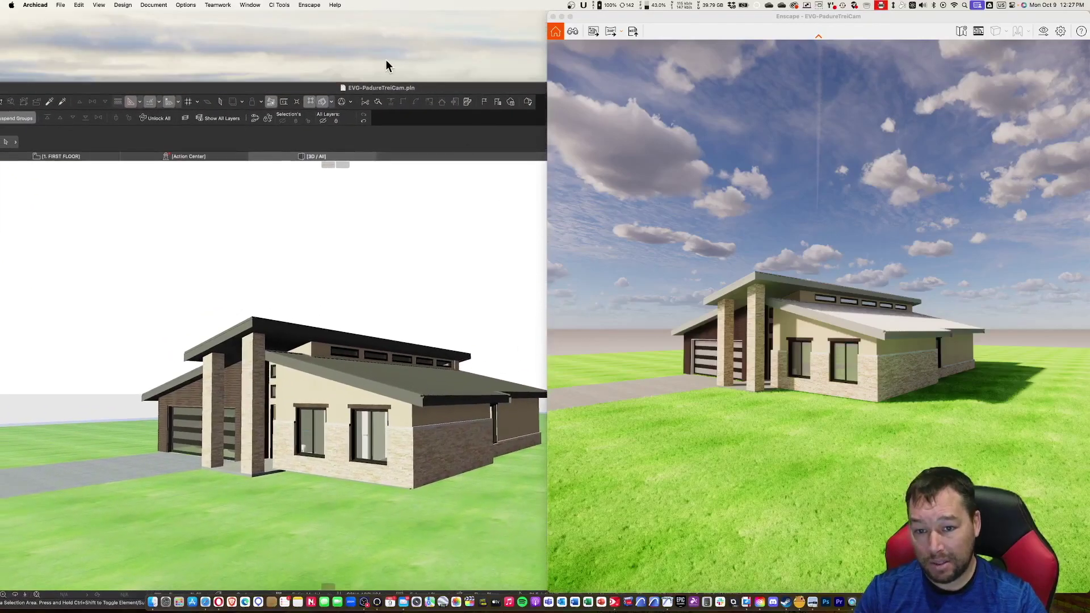
drag(439, 87, 134, 336)
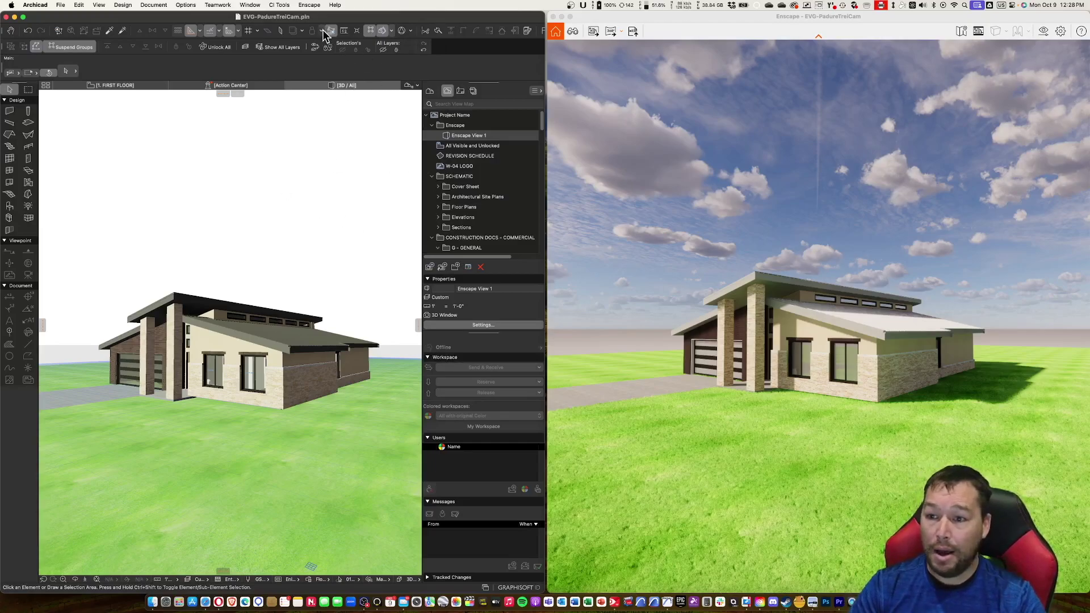
- Pan the 3D view and walk the camera in explore mode to centre the house front and garage
click(309, 5)
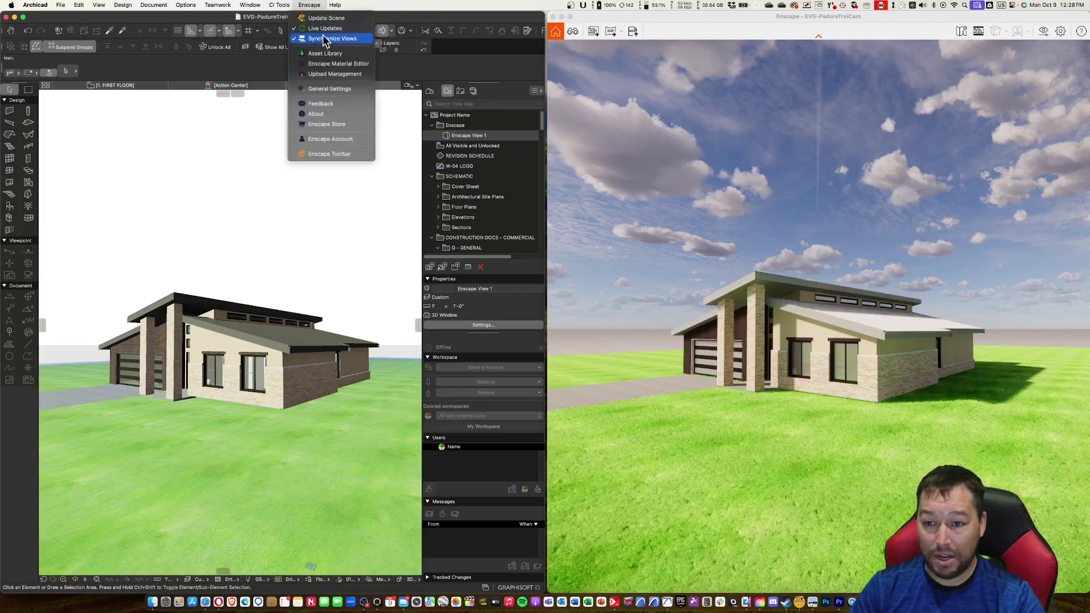
click(314, 5)
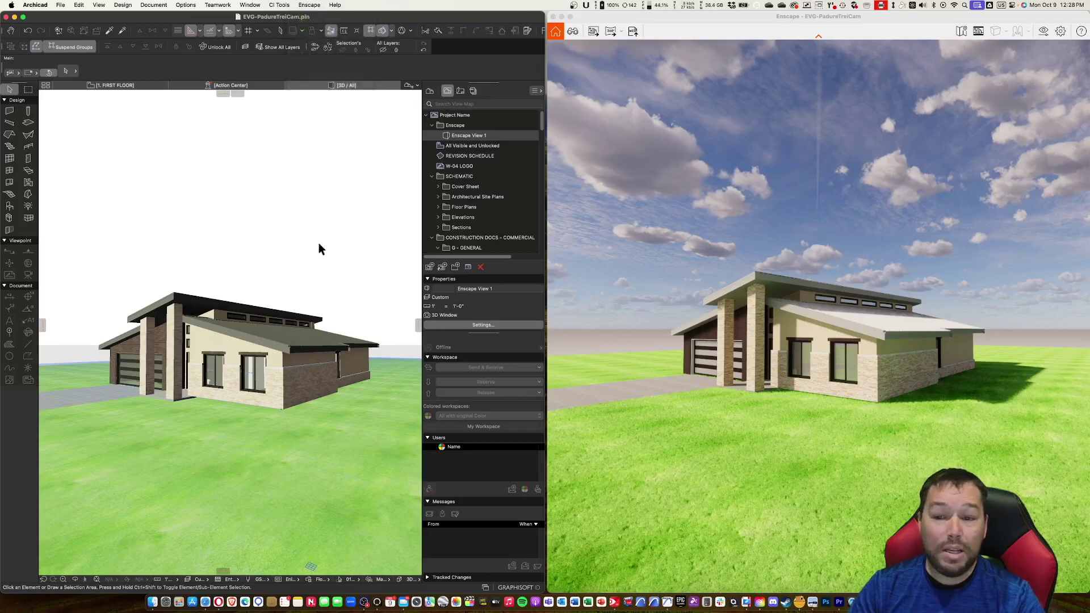
middle_drag(206, 227, 331, 233)
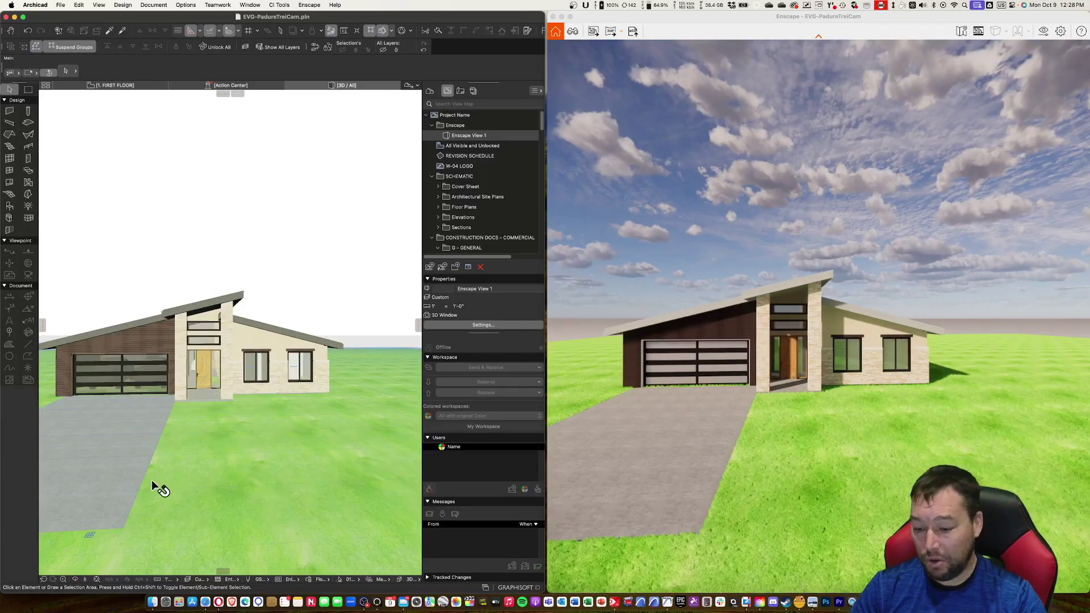
click(86, 579)
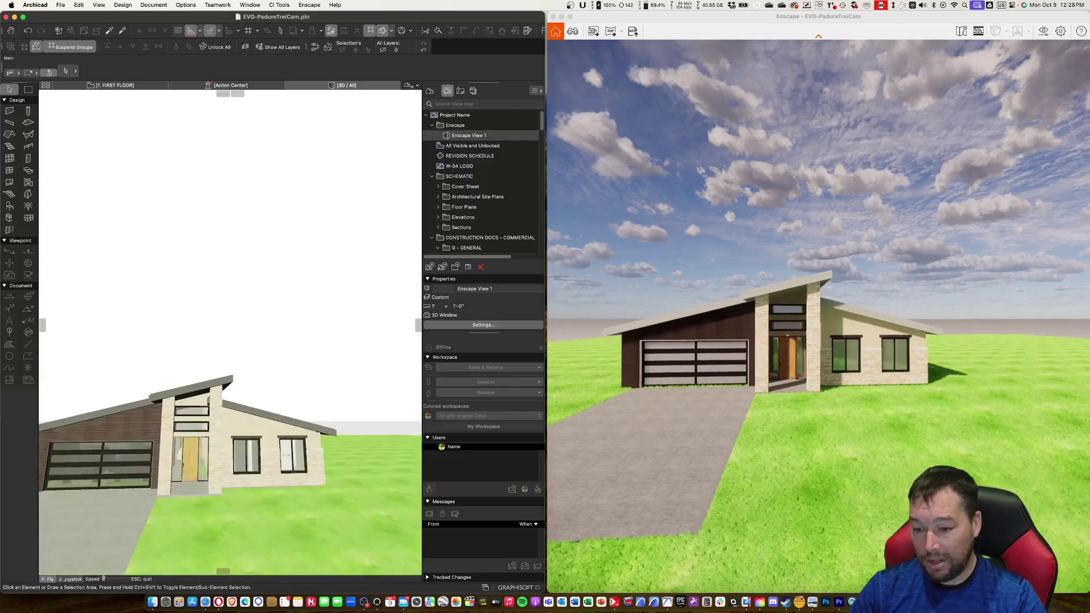
key(Up)
key(Up)
key(Up)
key(Up)
key(Up)
key(Up)
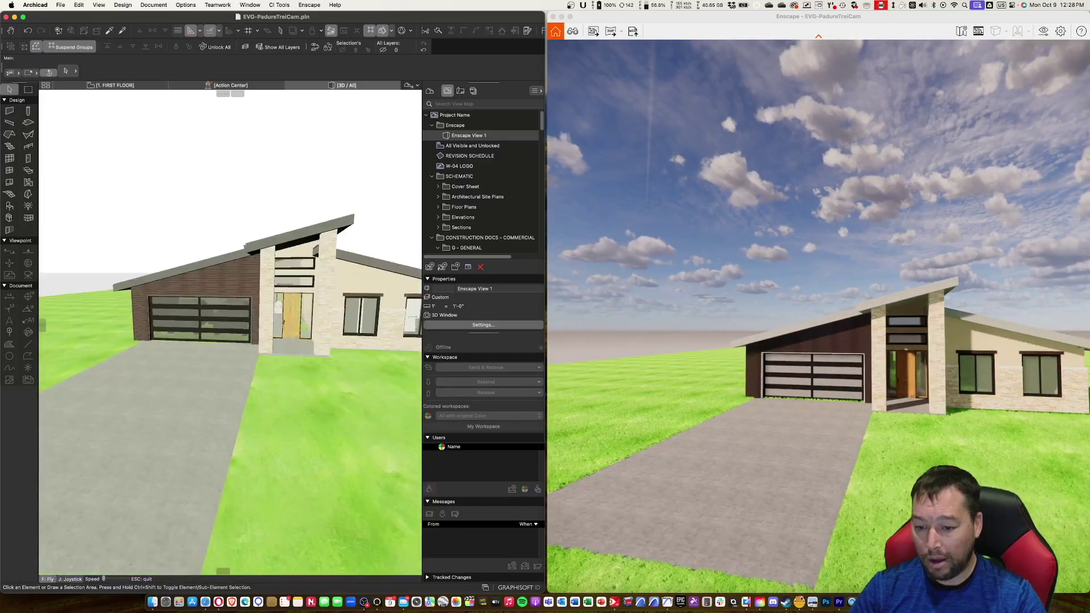
key(Down)
key(Down)
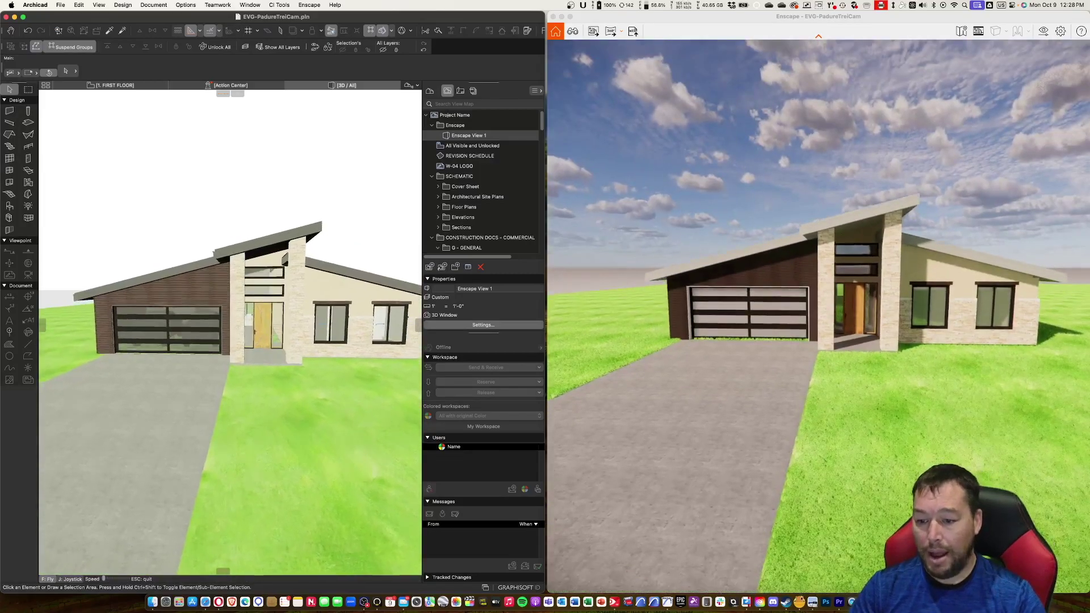
key(Up)
key(Up)
key(Up)
key(Up)
key(Up)
key(Up)
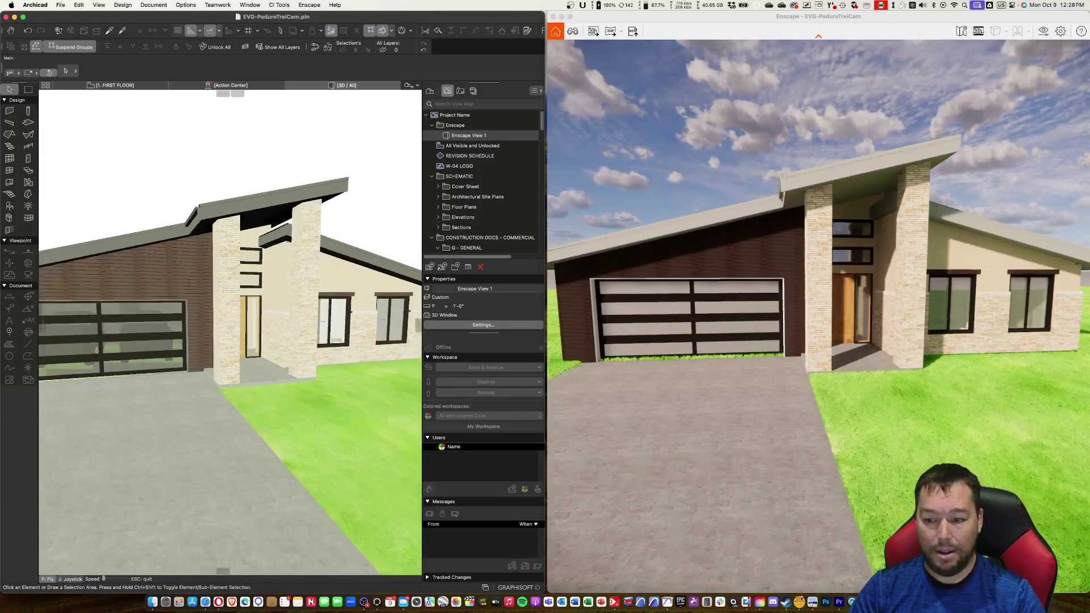
key(Left)
key(Left)
key(Left)
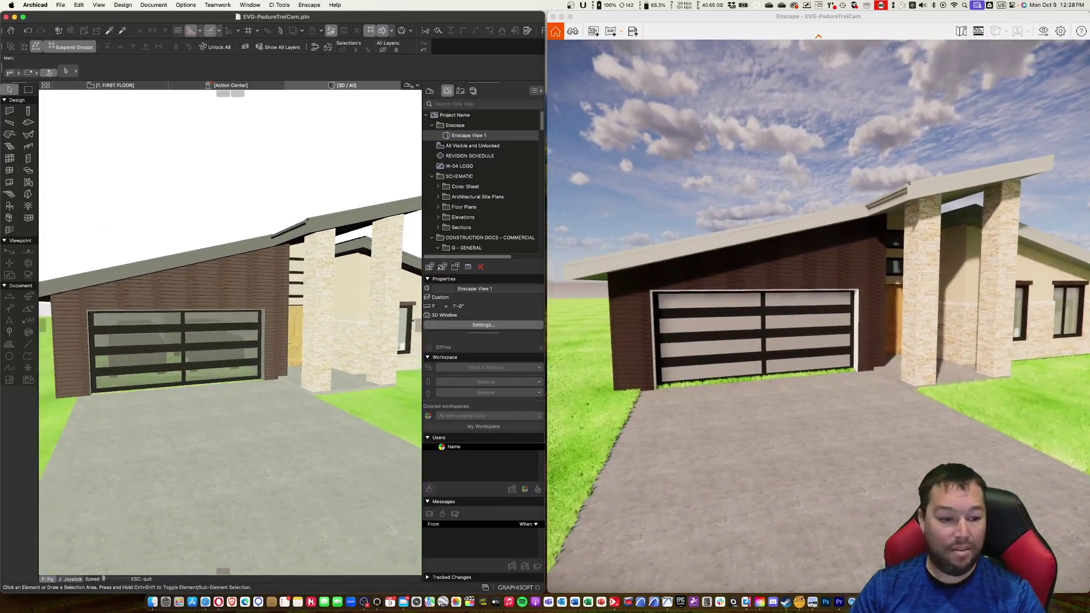
key(Down)
key(Down)
key(Down)
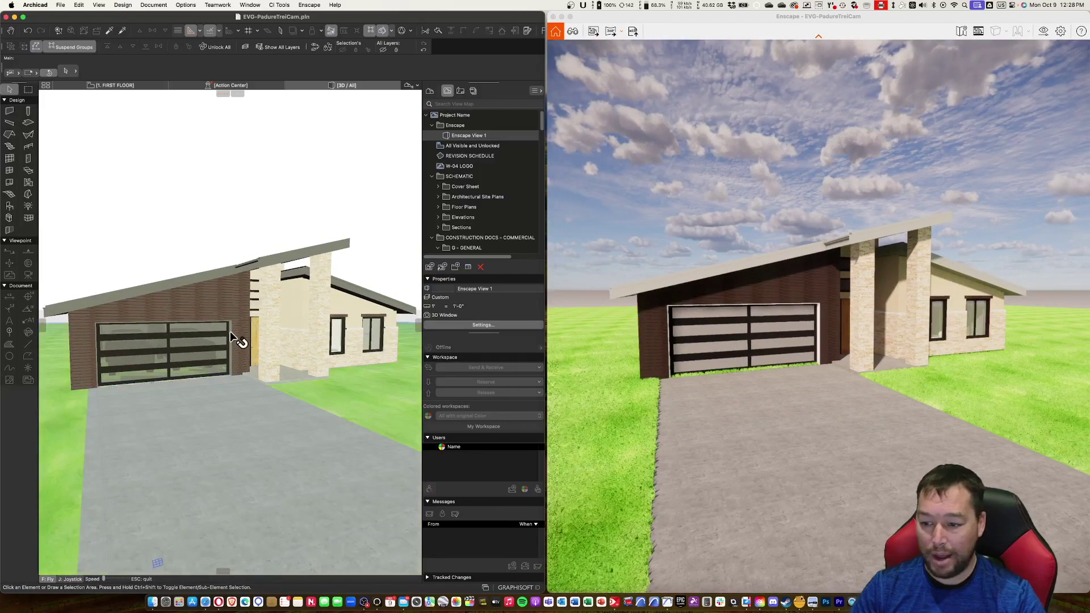
key(Escape)
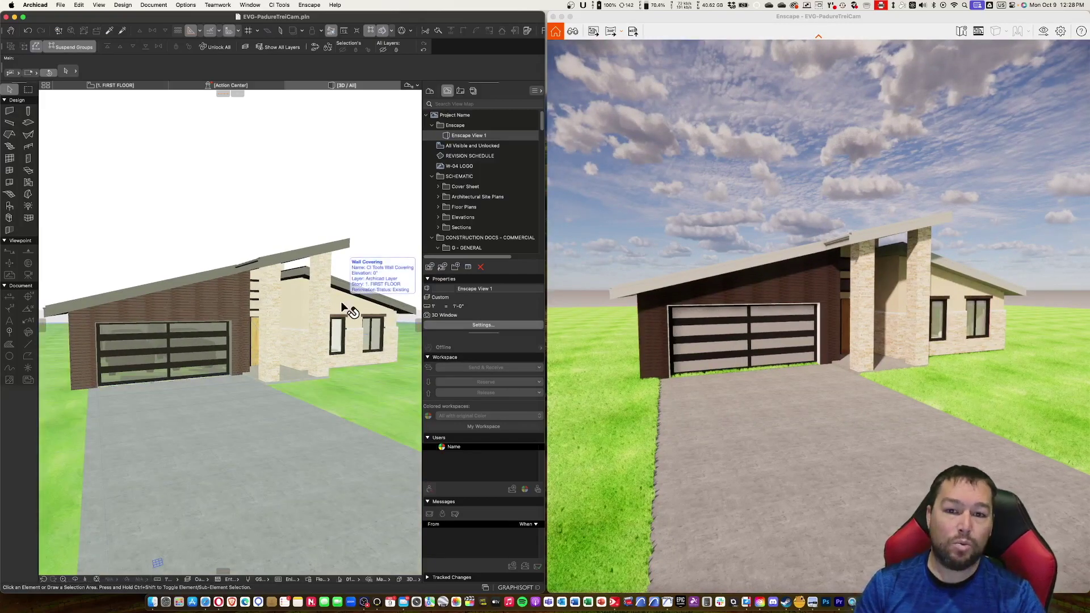
- Clear the column selection, then zoom and orbit to a straight-on view of the front facade
click(314, 295)
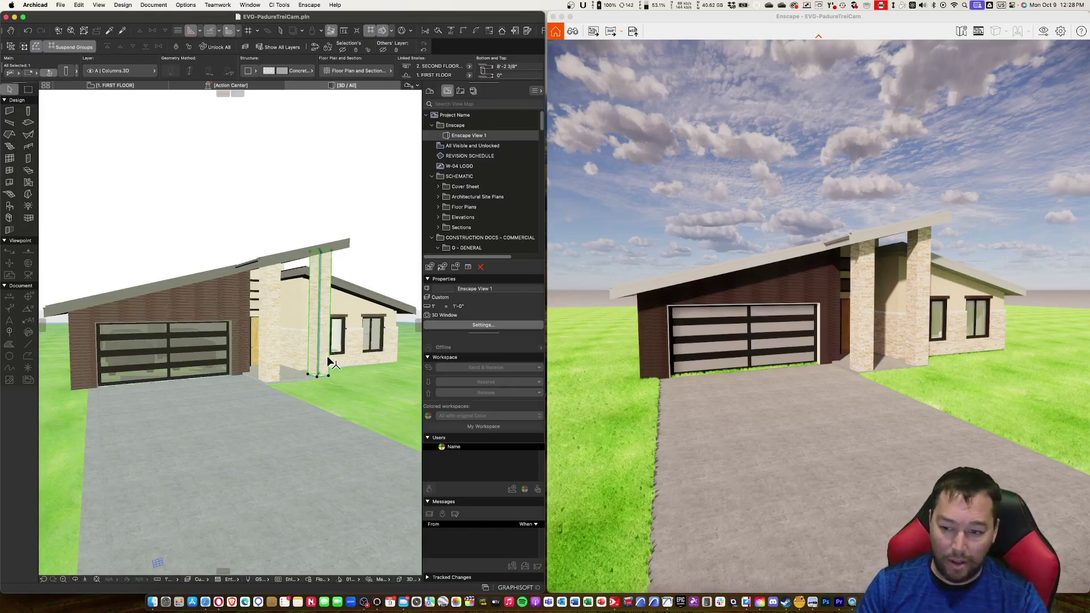
click(367, 213)
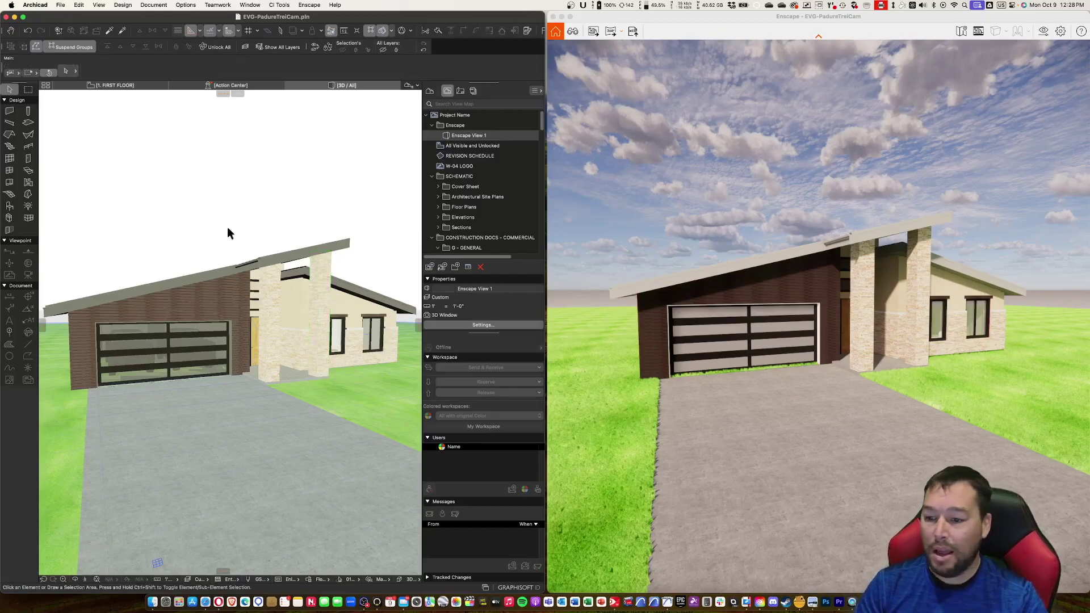
scroll(220, 236, up, 5)
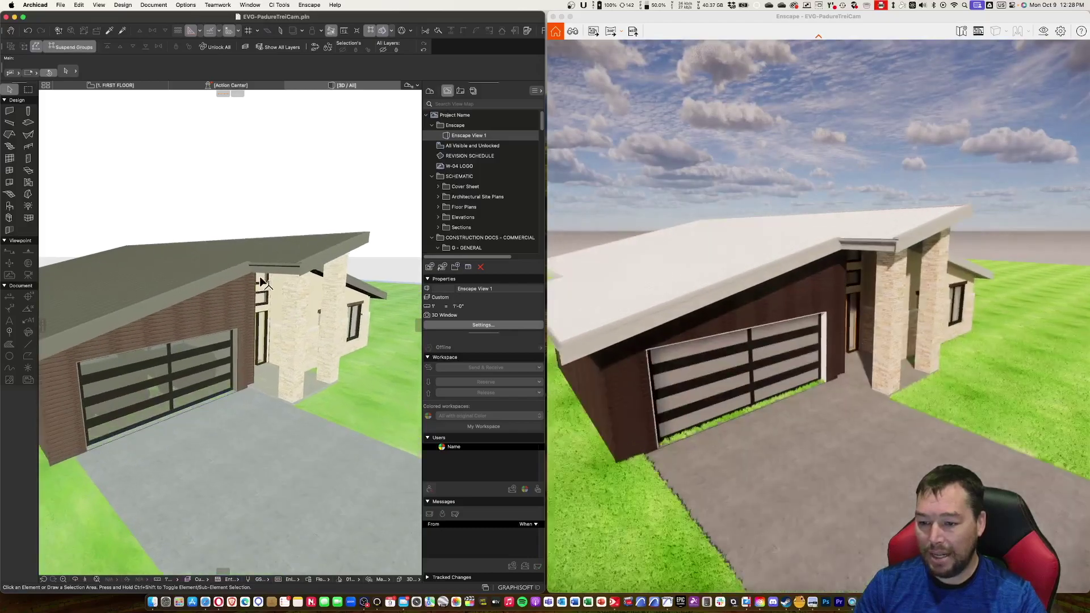
scroll(262, 282, up, 2)
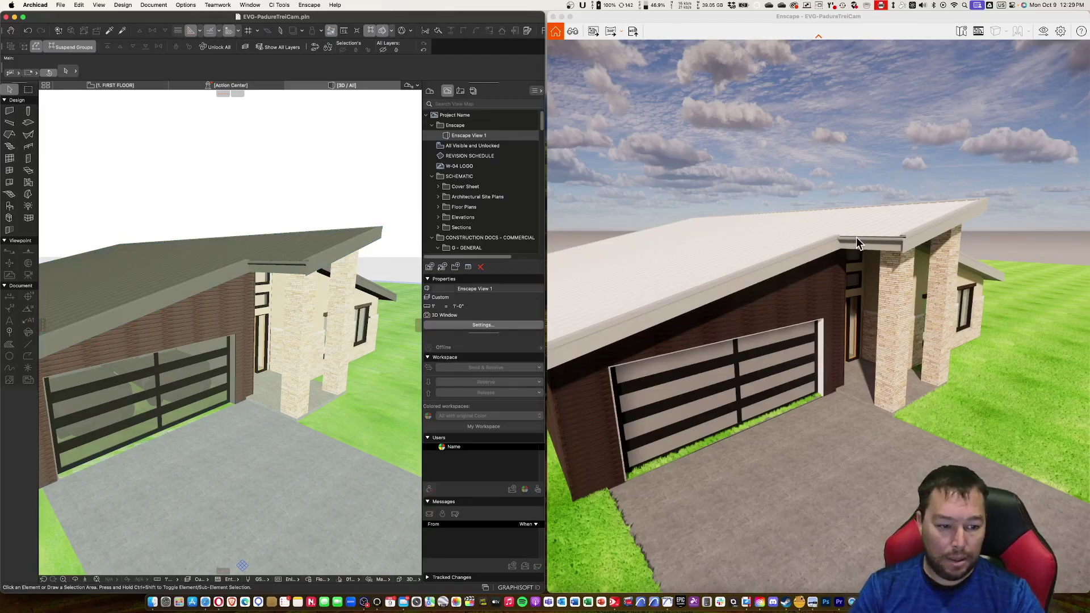
shift+middle_drag(181, 162, 248, 193)
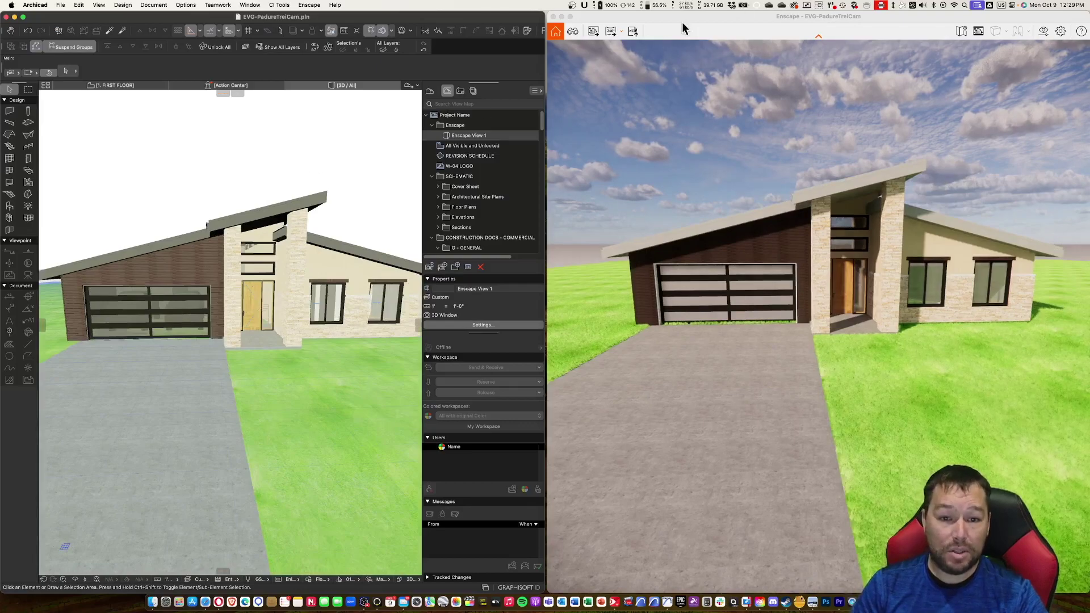
- Show Enscape's saved-views list and zoom the Archicad 3D view out to frame the whole house front
click(573, 32)
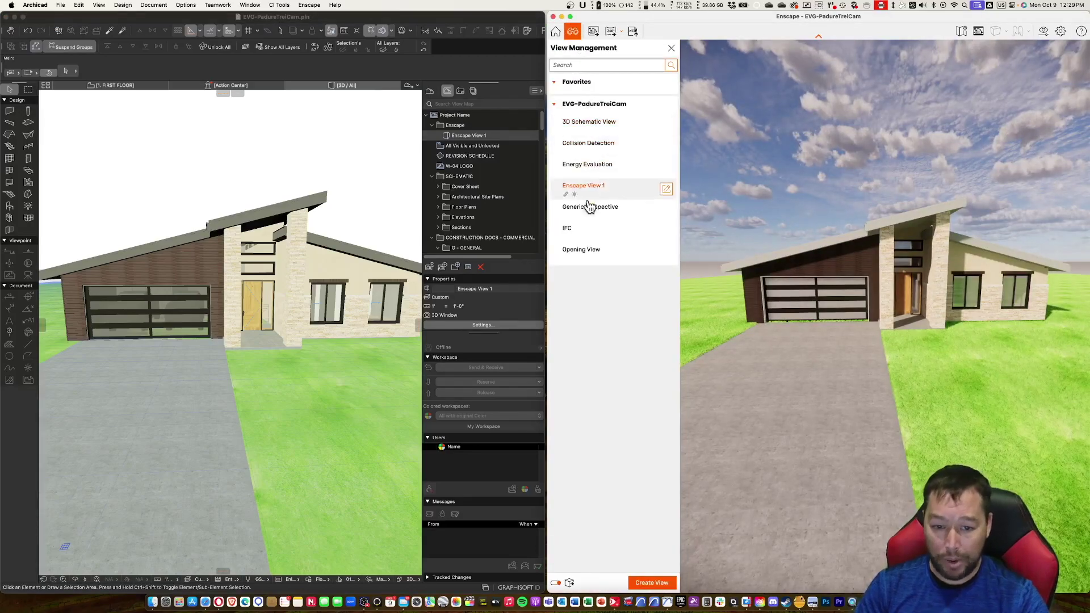
click(289, 105)
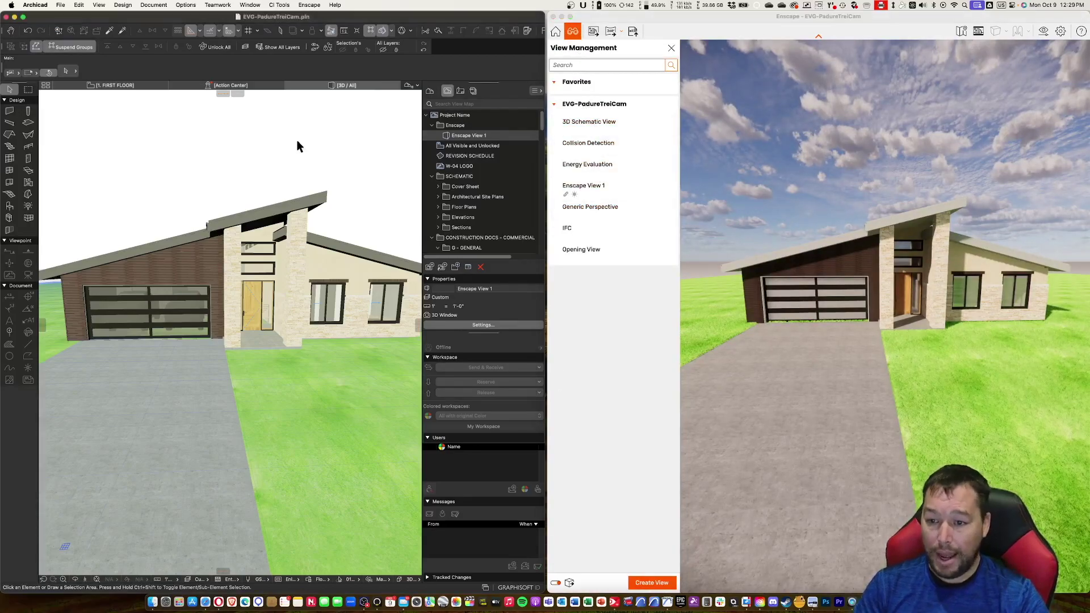
scroll(297, 141, down, 5)
scroll(261, 159, up, 5)
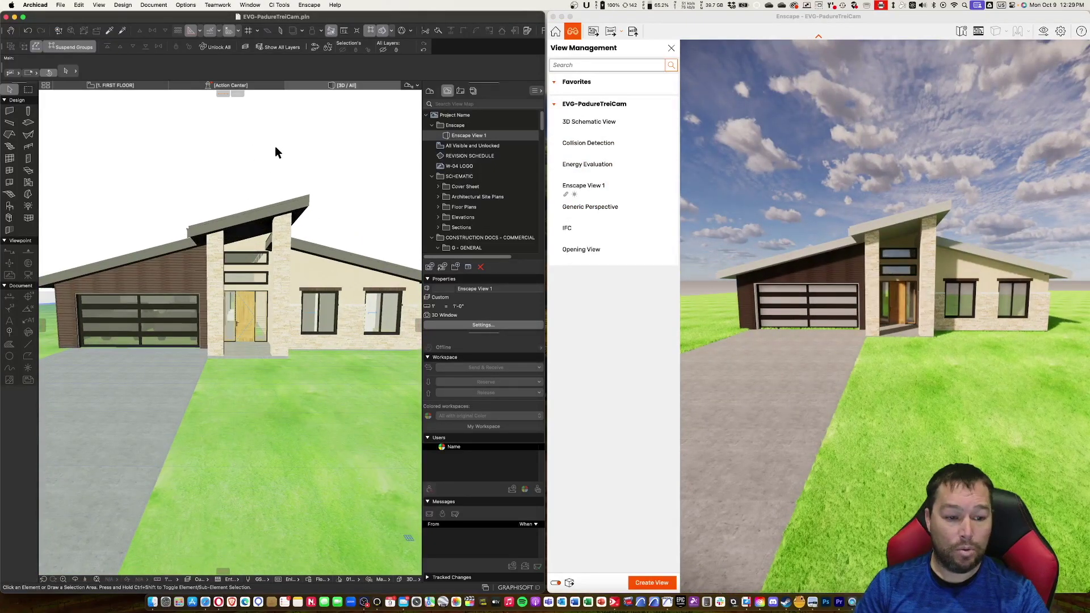
- Create a new view with the sun dials at 125.1° azimuth and 30.0° altitude, saved as Enscape View 2
click(652, 583)
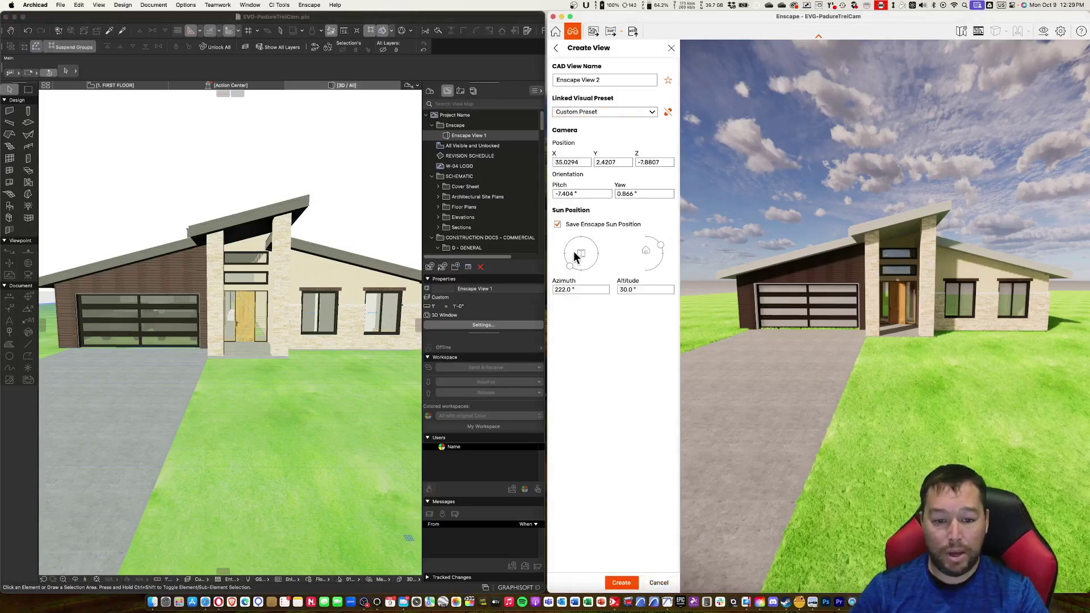
drag(570, 265, 599, 266)
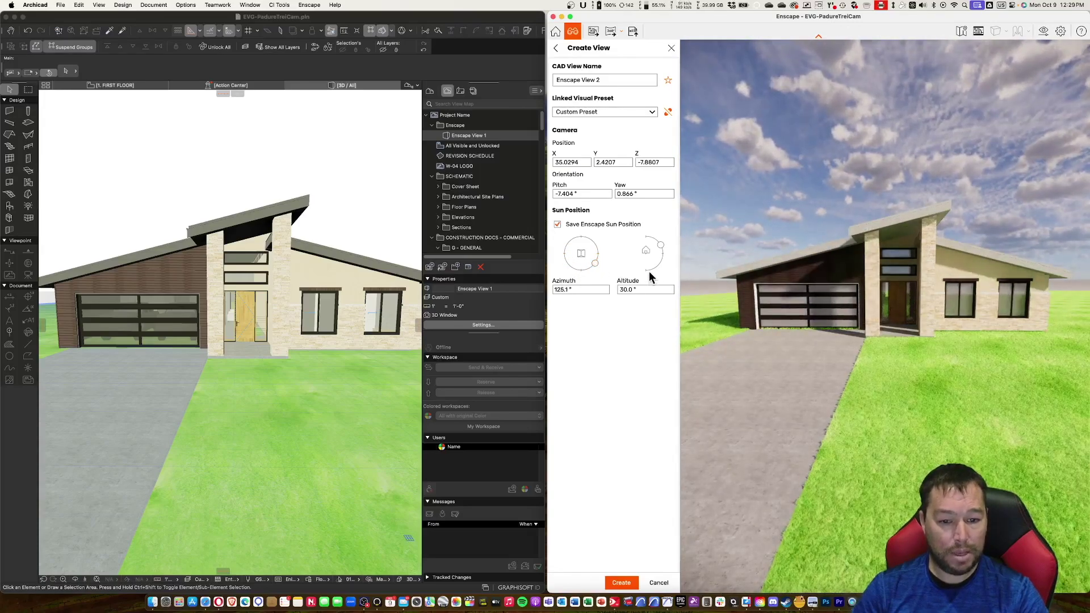
mouse_move(660, 244)
mouse_down()
mouse_move(663, 266)
mouse_move(664, 244)
mouse_up()
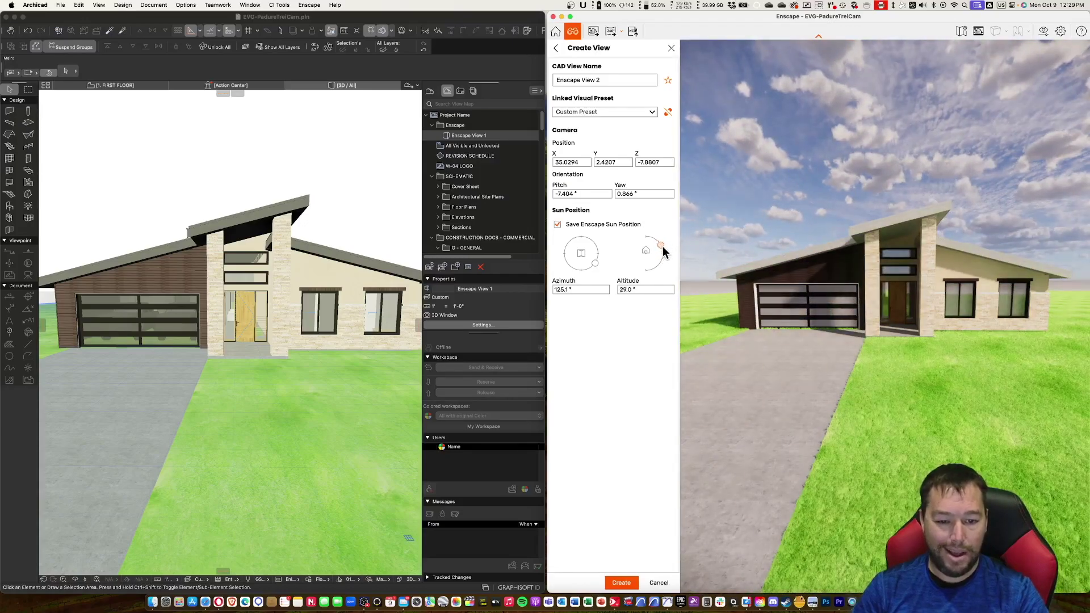
drag(662, 245, 660, 267)
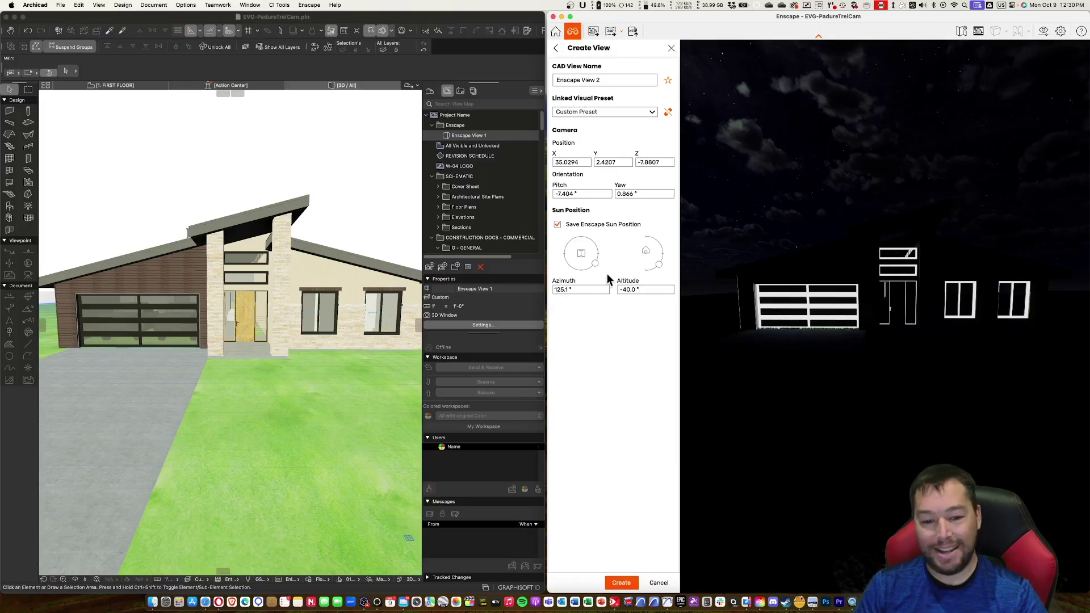
drag(660, 265, 662, 245)
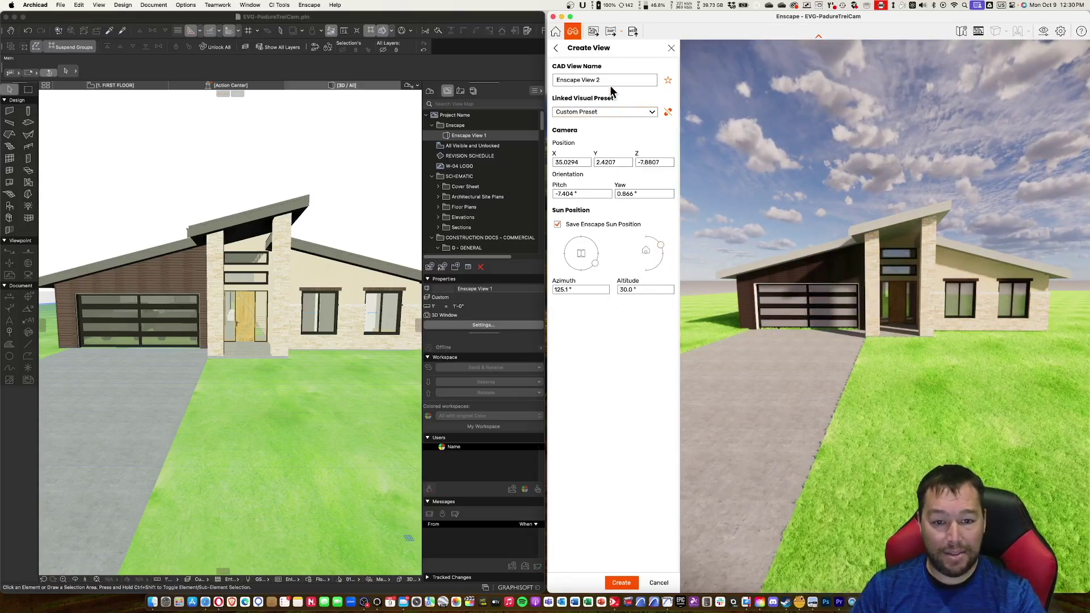
click(621, 582)
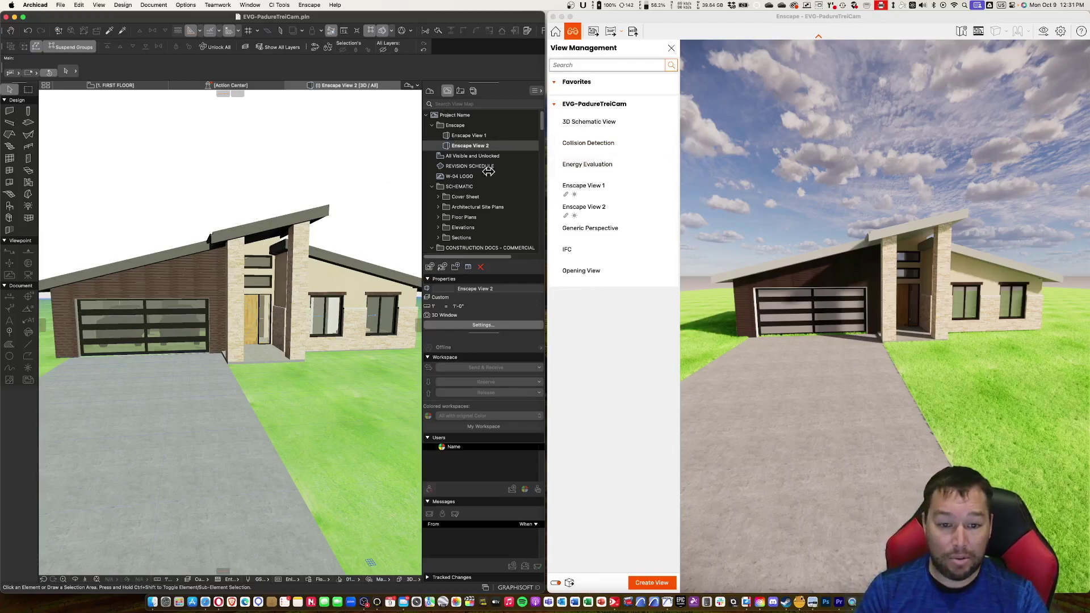
- Close the View Management panel in the Enscape window, leaving the full house render visible
mouse_move(575, 214)
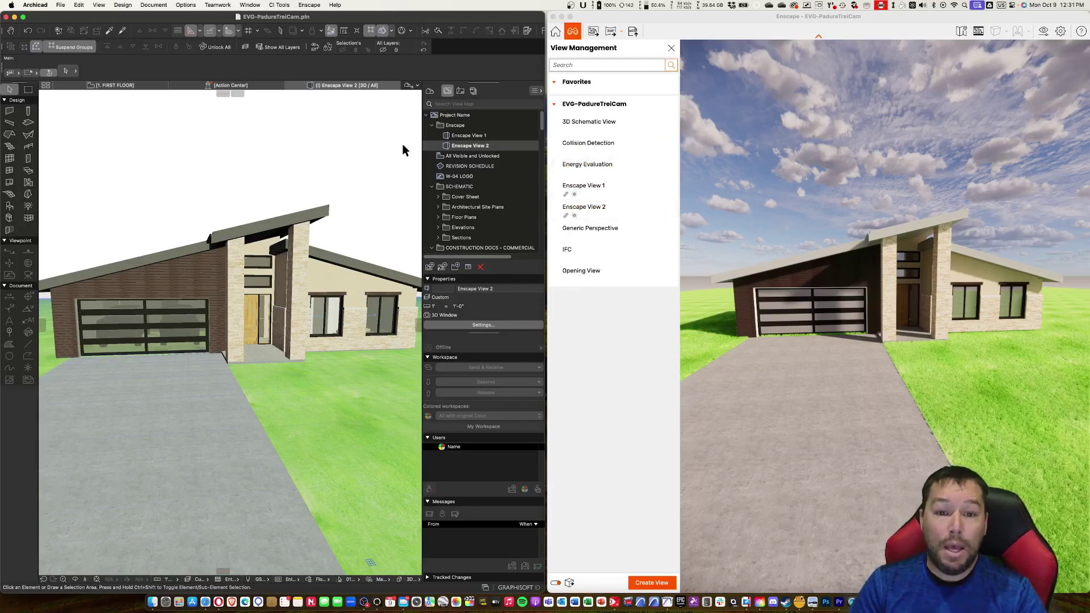
click(626, 22)
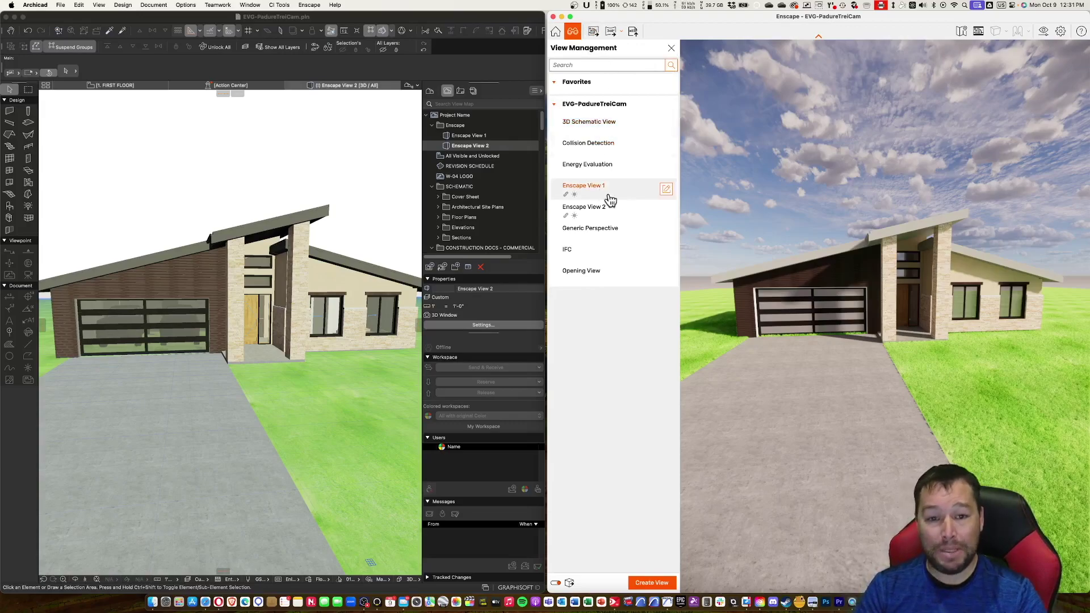
click(670, 48)
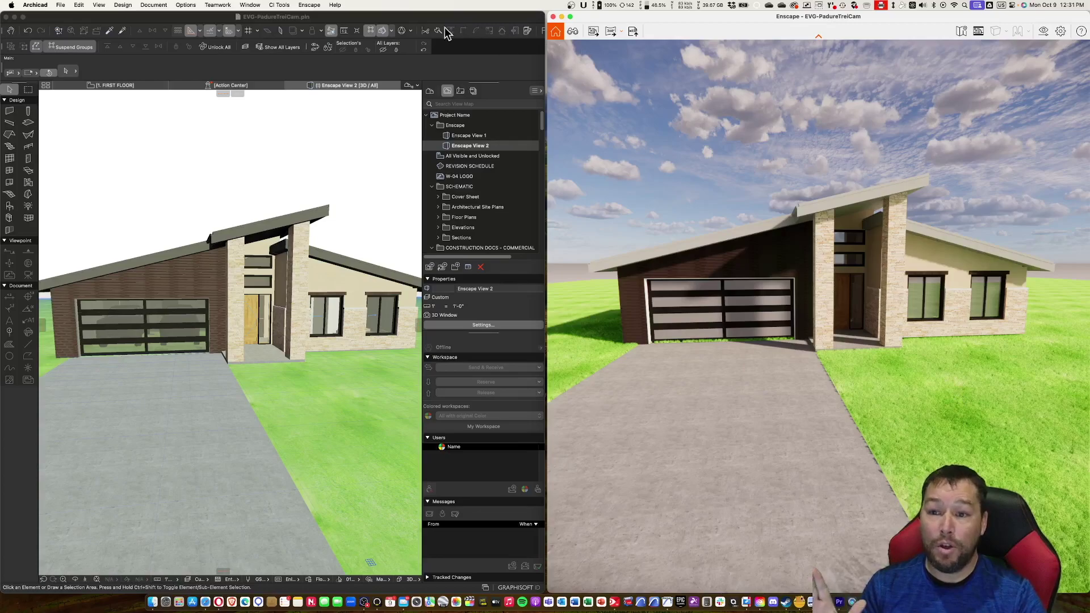
- Search Enscape's Asset Library for 'linden' and pick Deciduous Tree 043: Linden
click(379, 15)
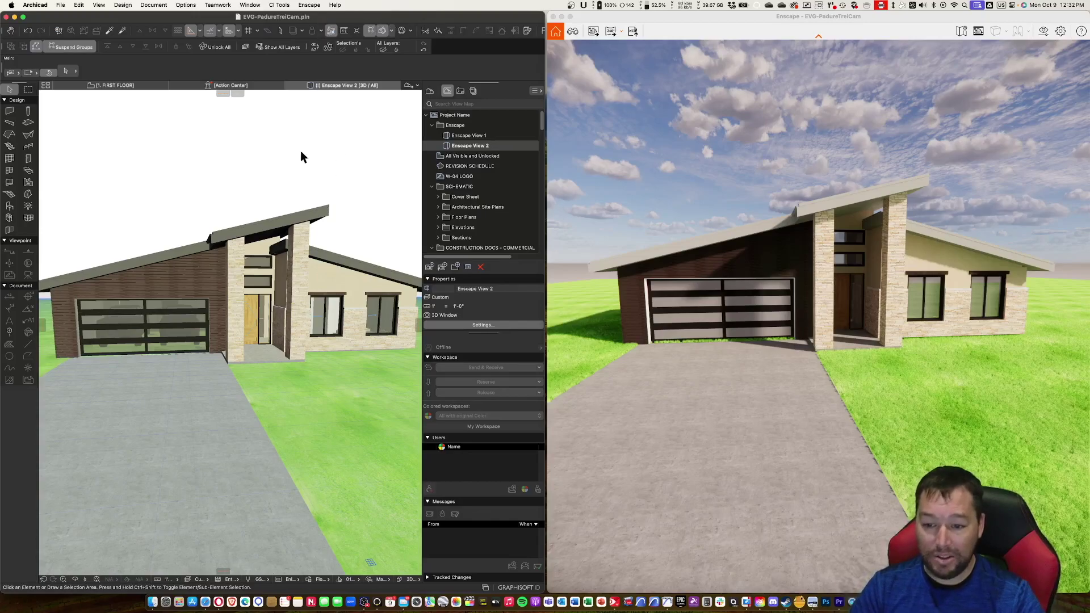
click(308, 6)
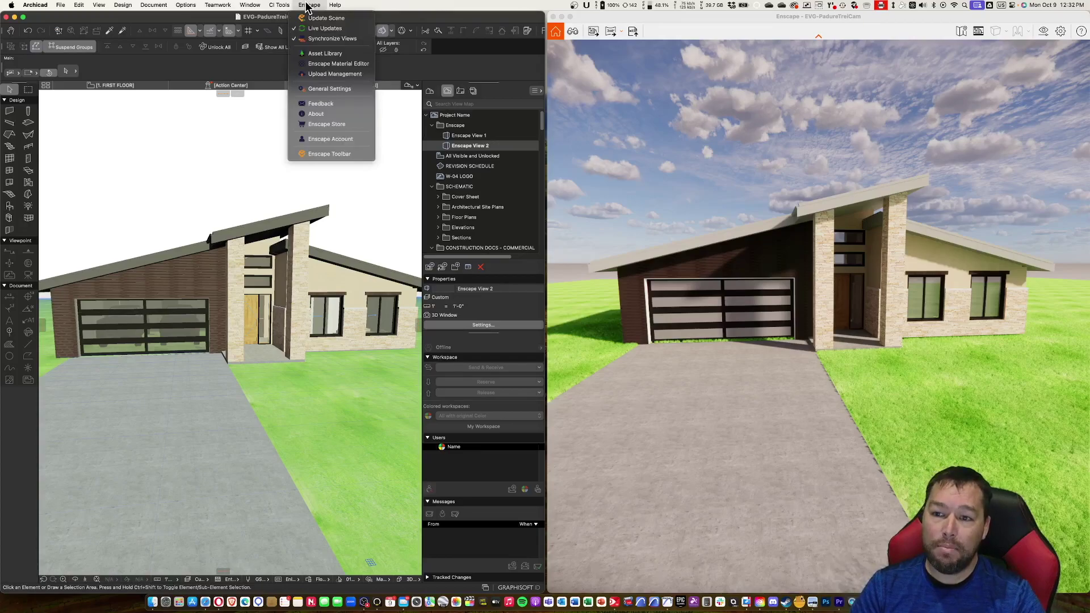
click(316, 54)
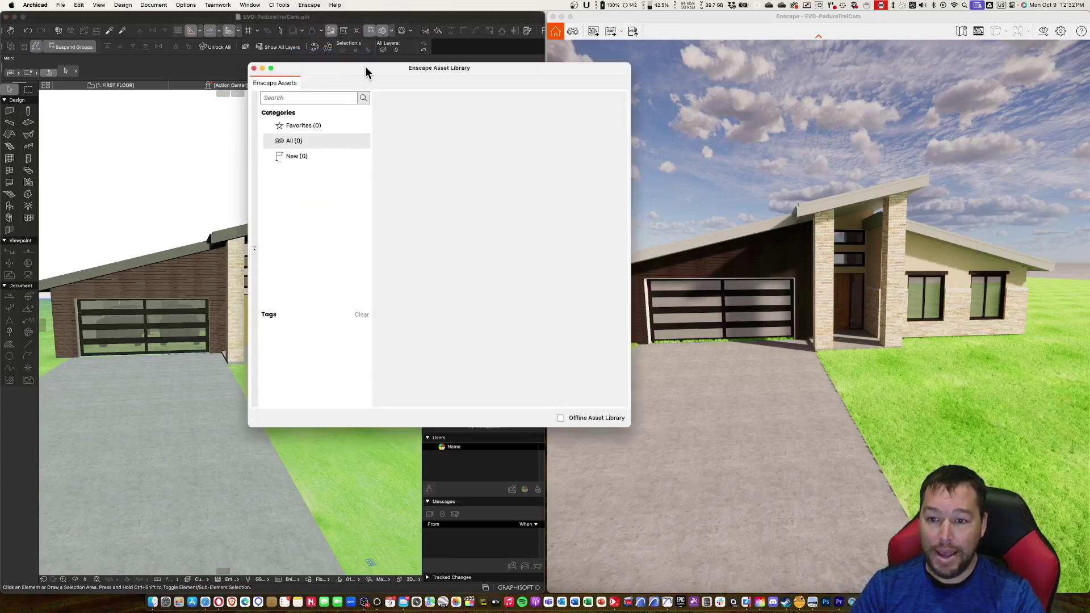
click(286, 97)
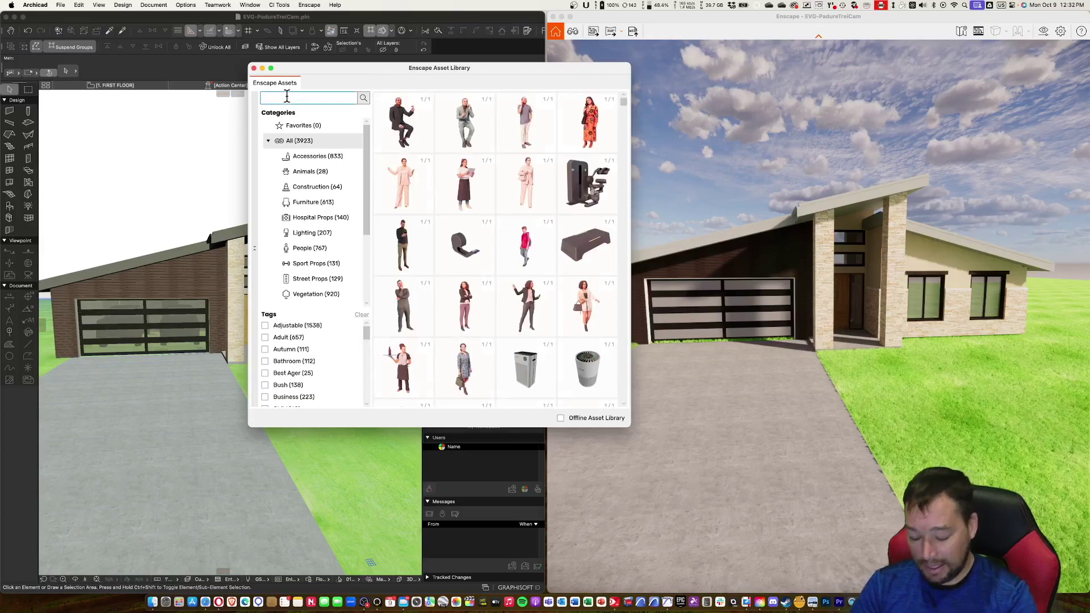
text(linden)
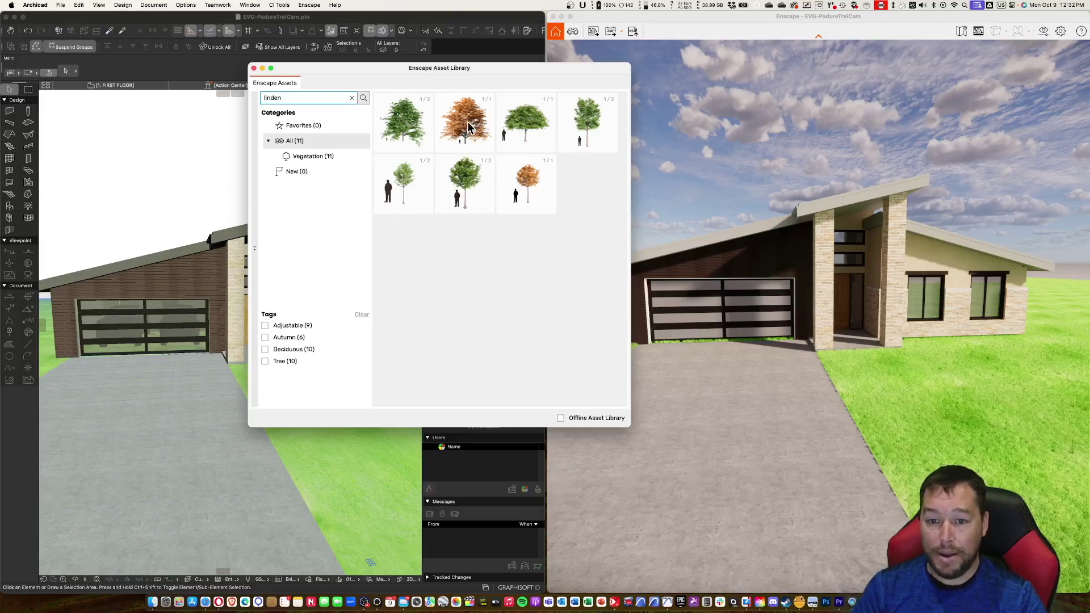
mouse_move(467, 134)
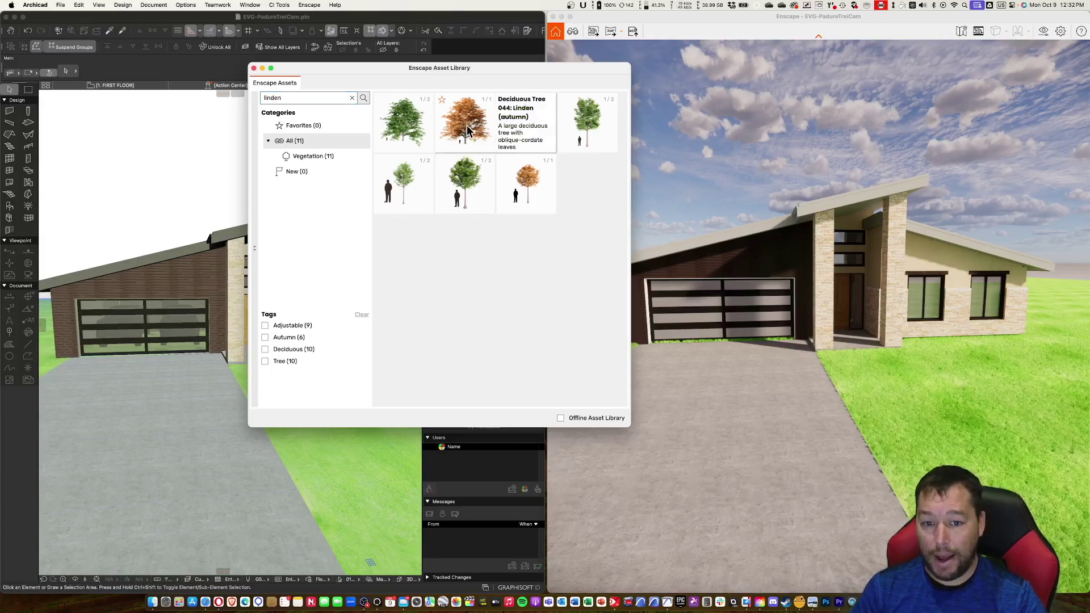
mouse_move(413, 129)
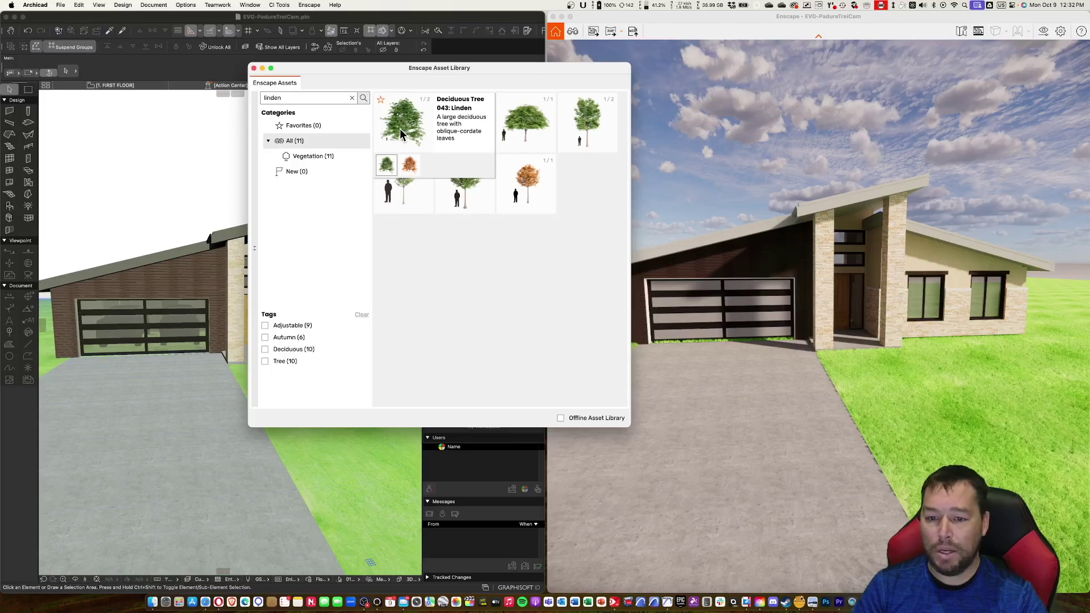
click(399, 134)
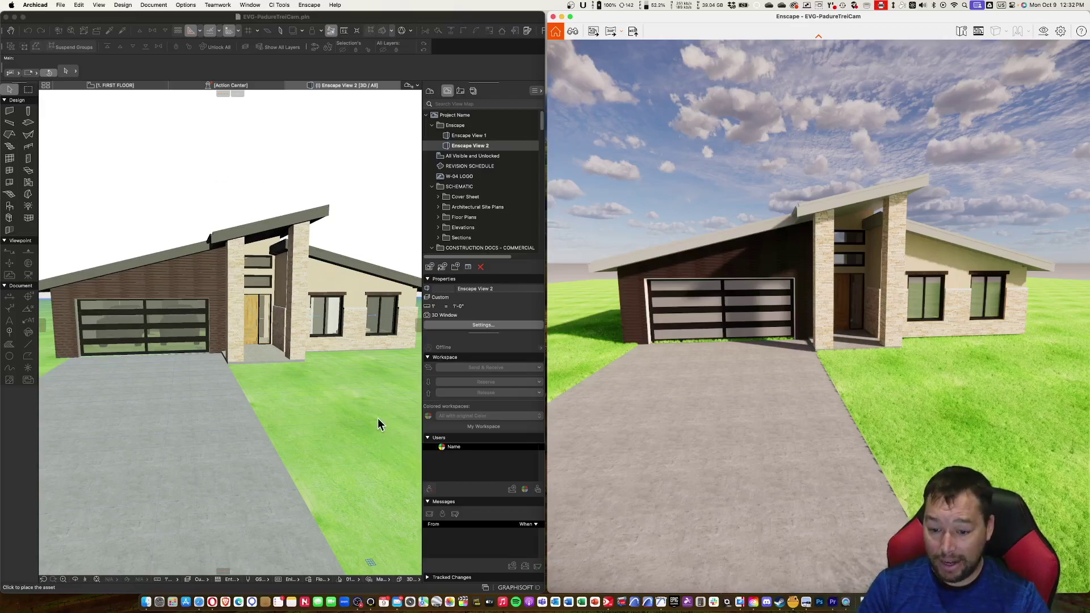
- Place the Linden tree on the front lawn beside the driveway in the Archicad 3D view
click(276, 182)
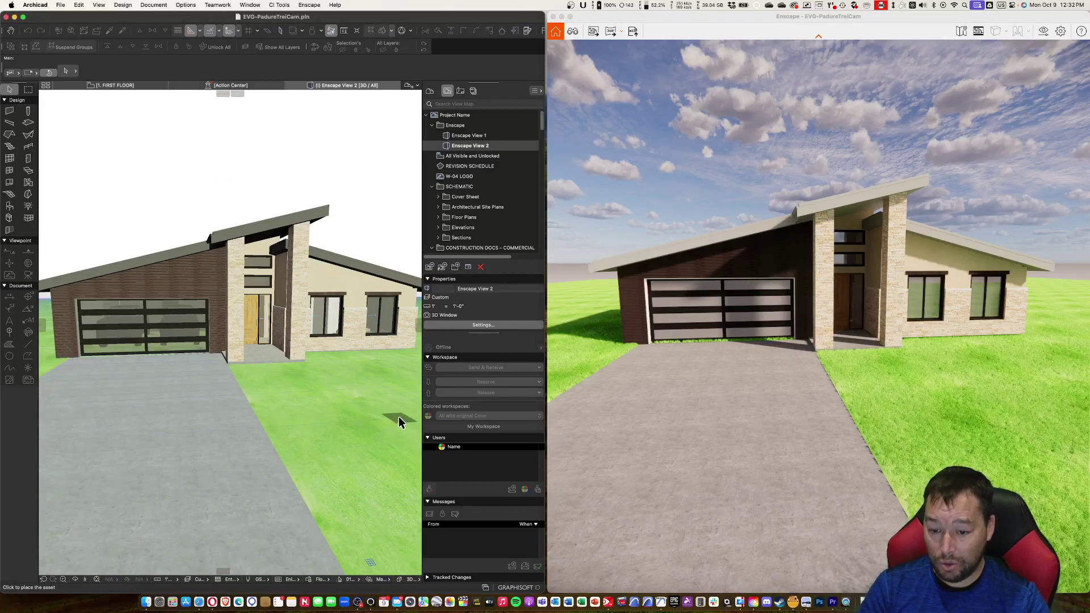
scroll(218, 359, right, 10)
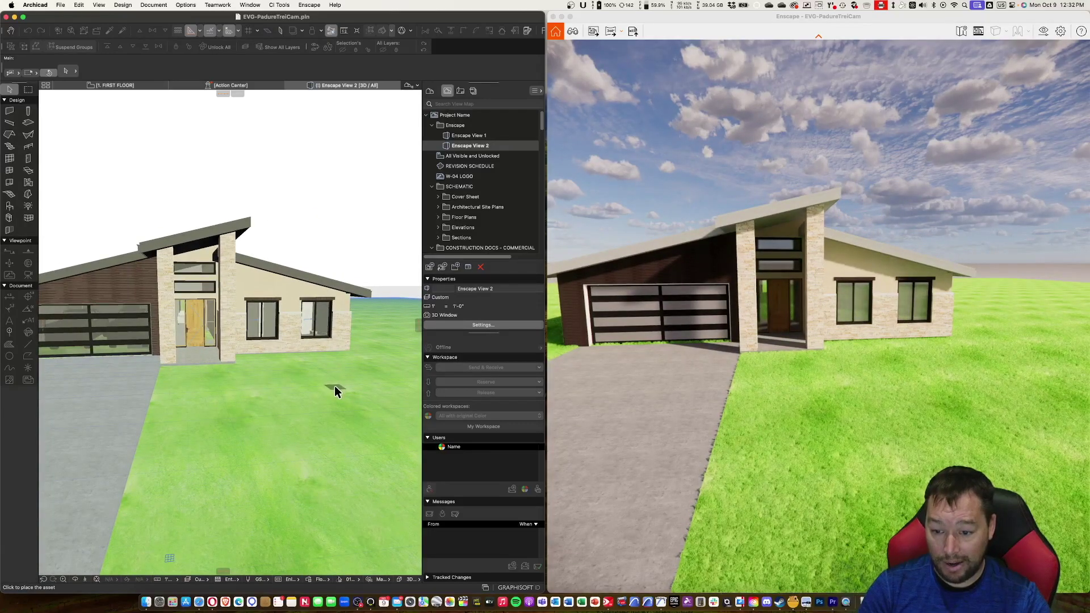
click(290, 474)
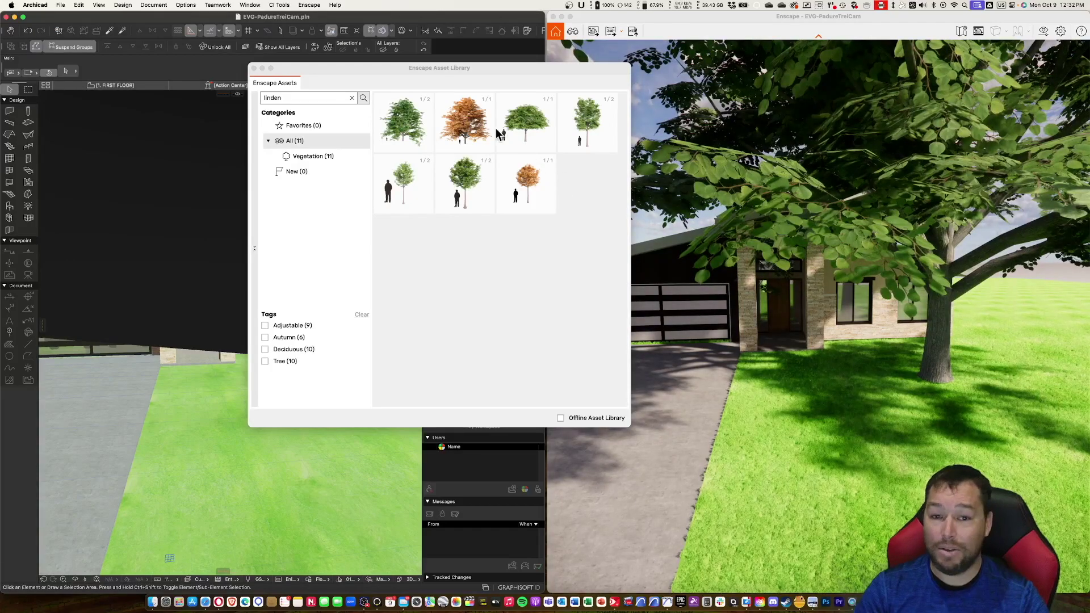
- Drag the linden tree farther back onto the lawn beside the house, uncovering the front facade
click(253, 68)
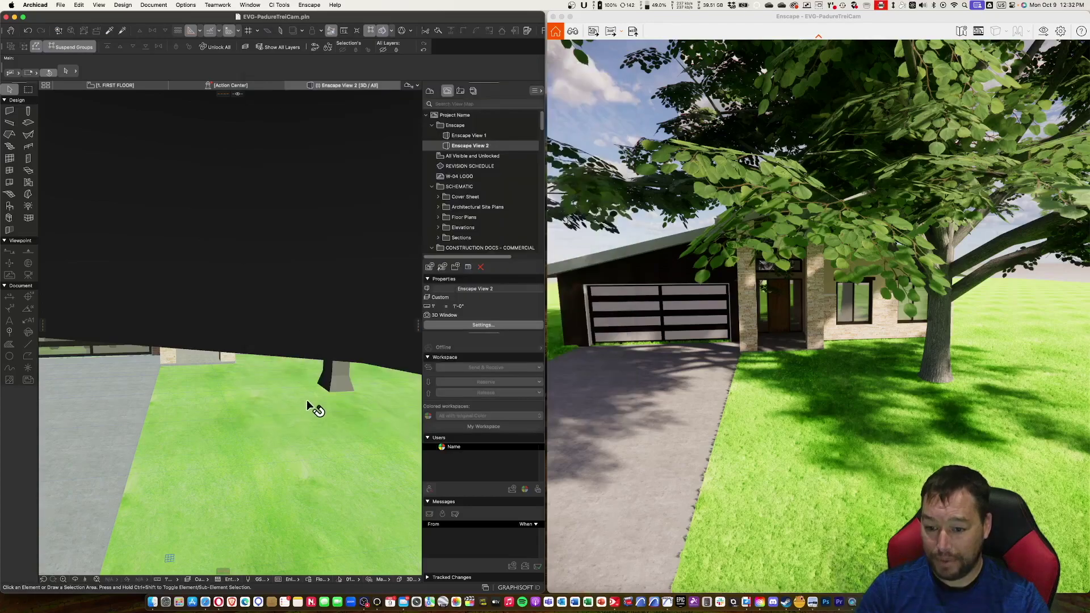
click(334, 372)
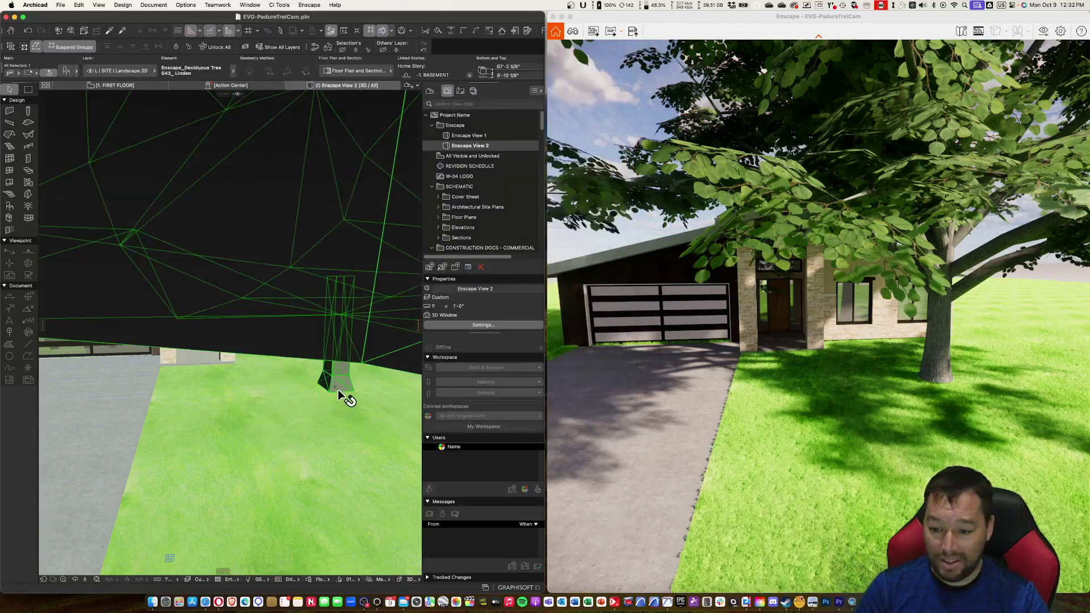
shift+middle_drag(324, 384, 415, 379)
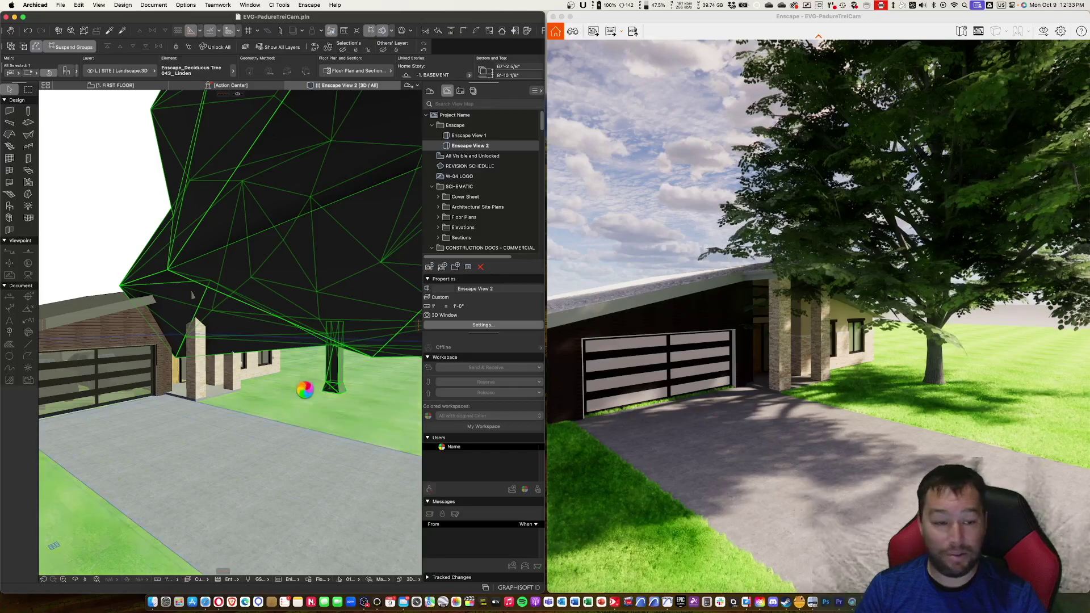
click(335, 392)
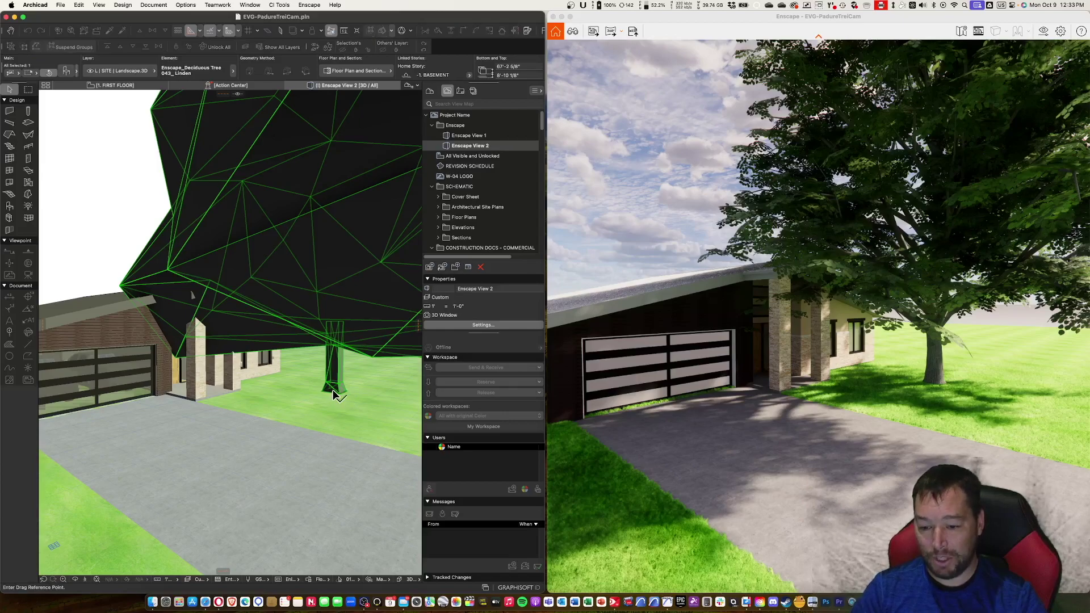
click(385, 381)
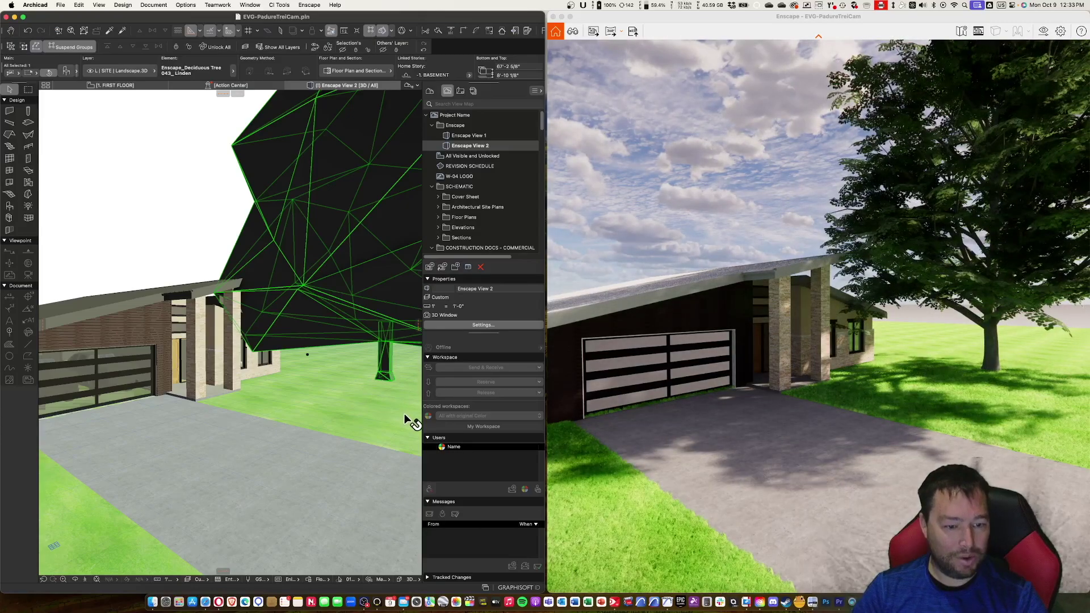
click(140, 203)
shift+middle_drag(168, 224, 226, 334)
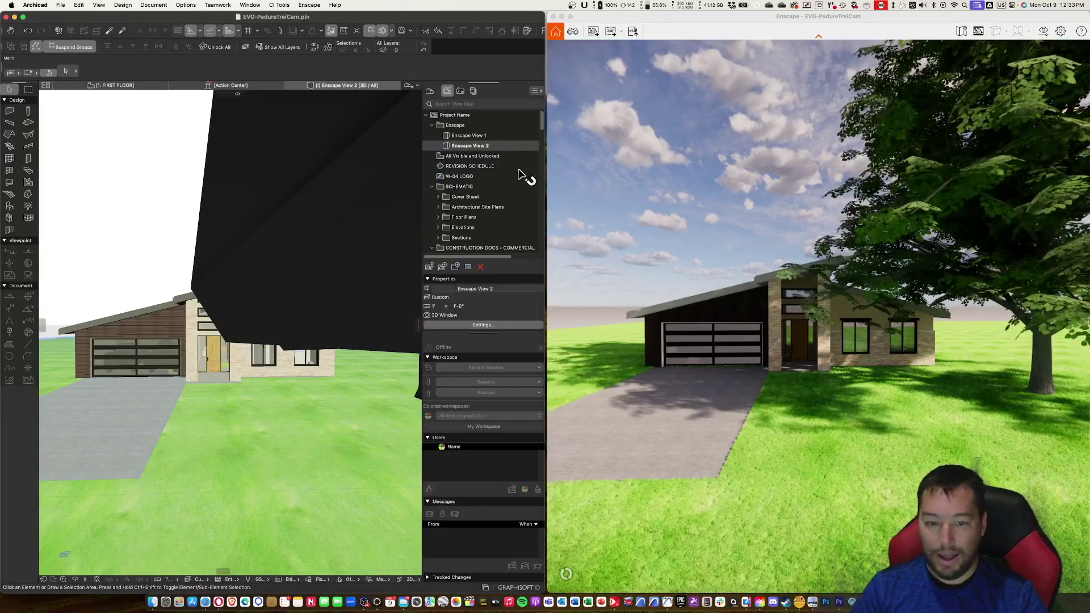
- Switch to Enscape View 2 and preview sun azimuth 224.7° and altitude 47°, then discard the edits
click(571, 32)
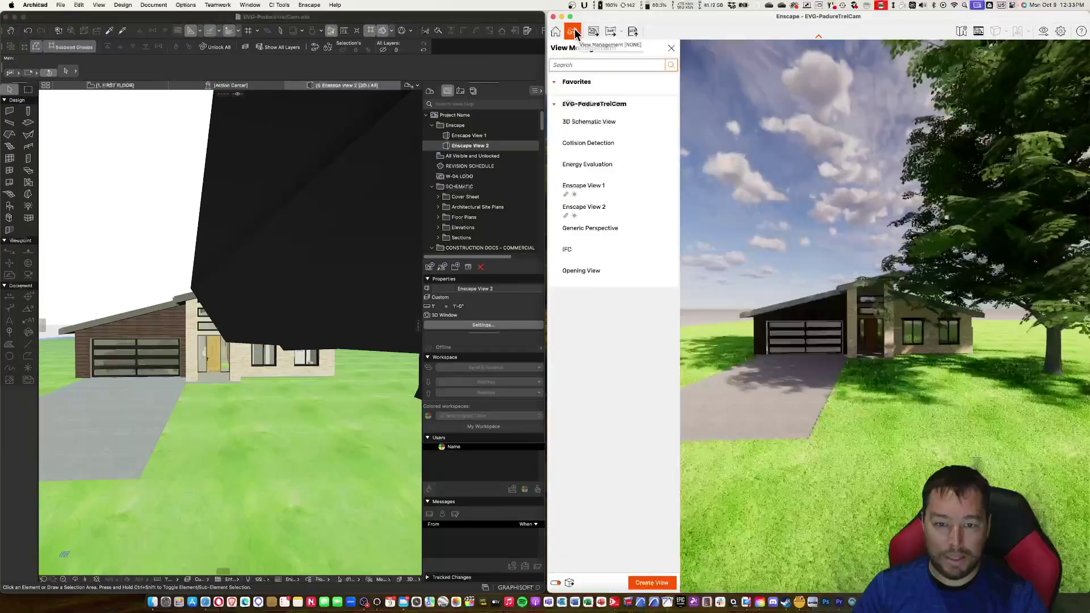
click(611, 214)
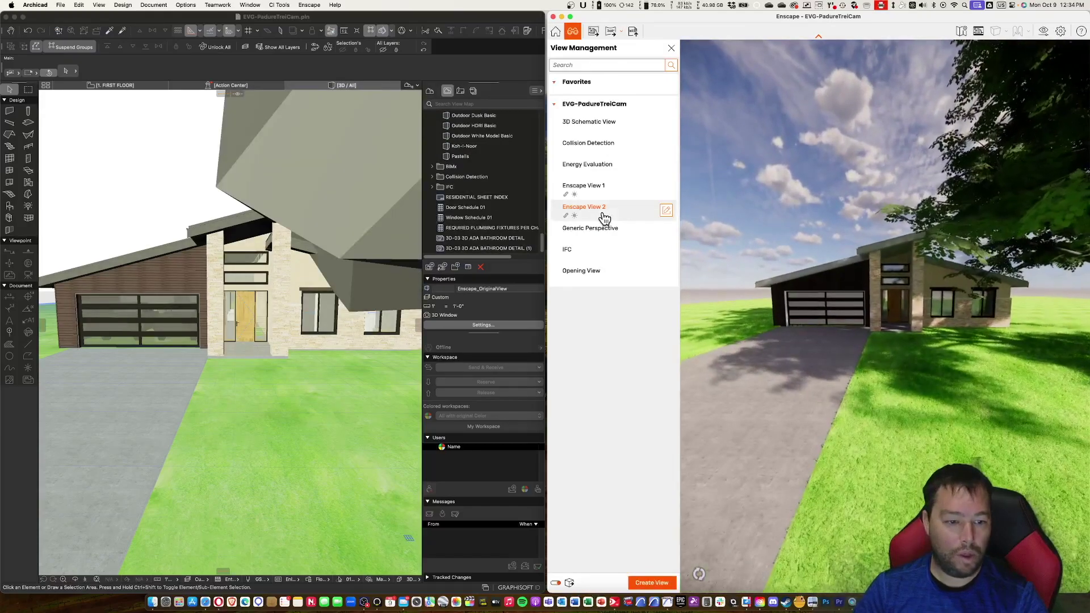
click(665, 211)
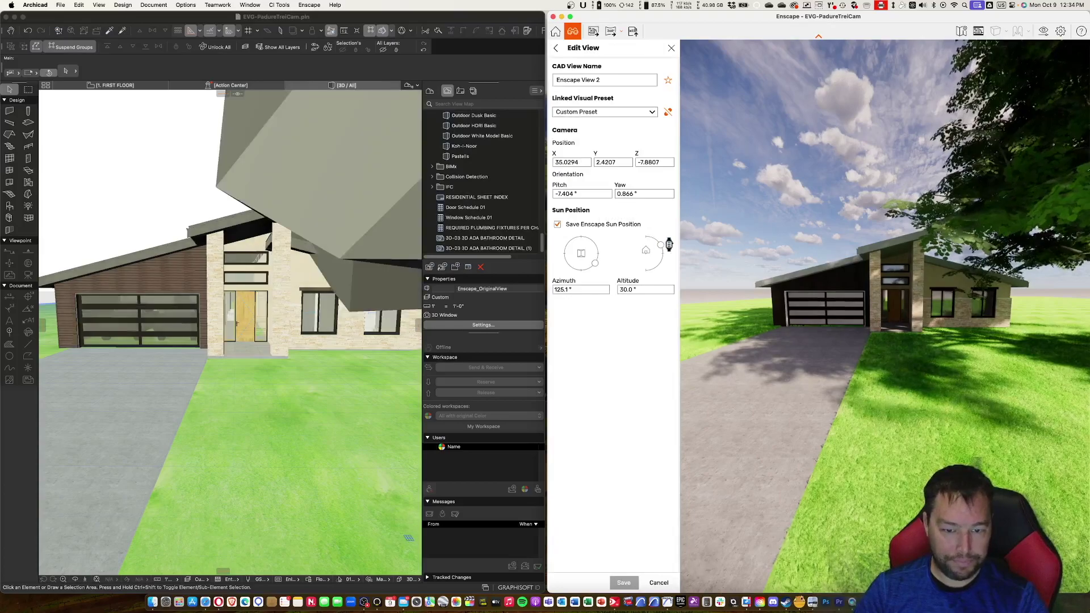
drag(595, 263, 564, 267)
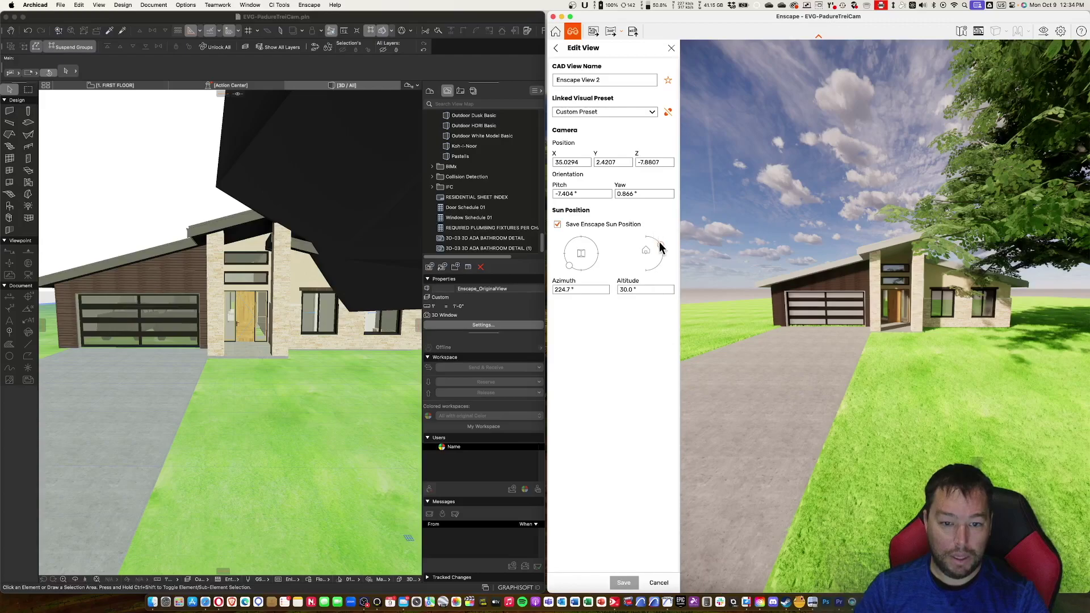
drag(660, 248, 659, 245)
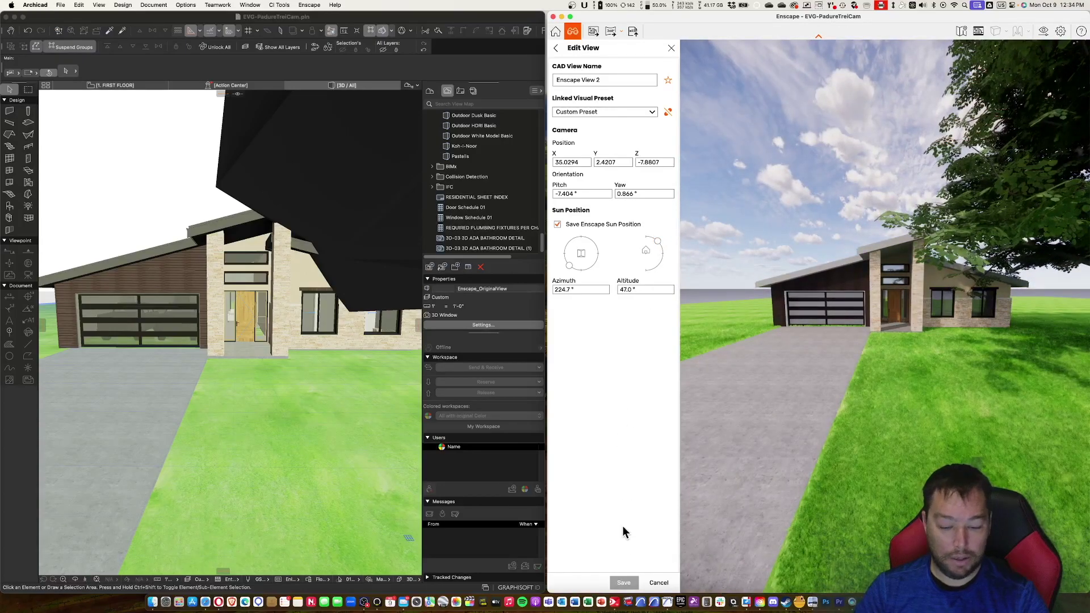
click(658, 583)
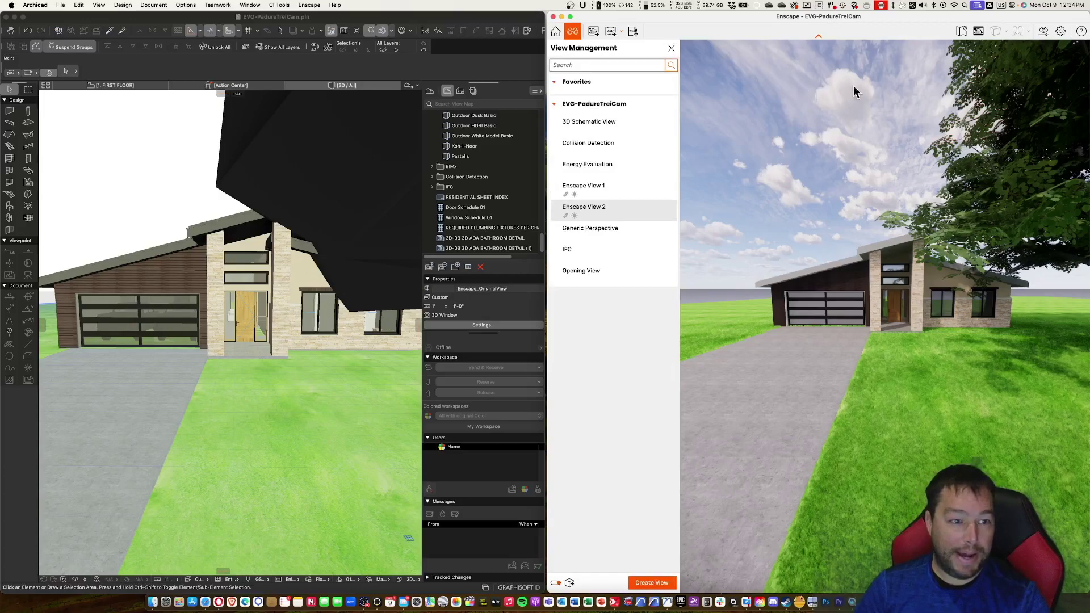
- Browse the Enscape window settings' input and customization pages, then close them
click(1061, 31)
click(1022, 54)
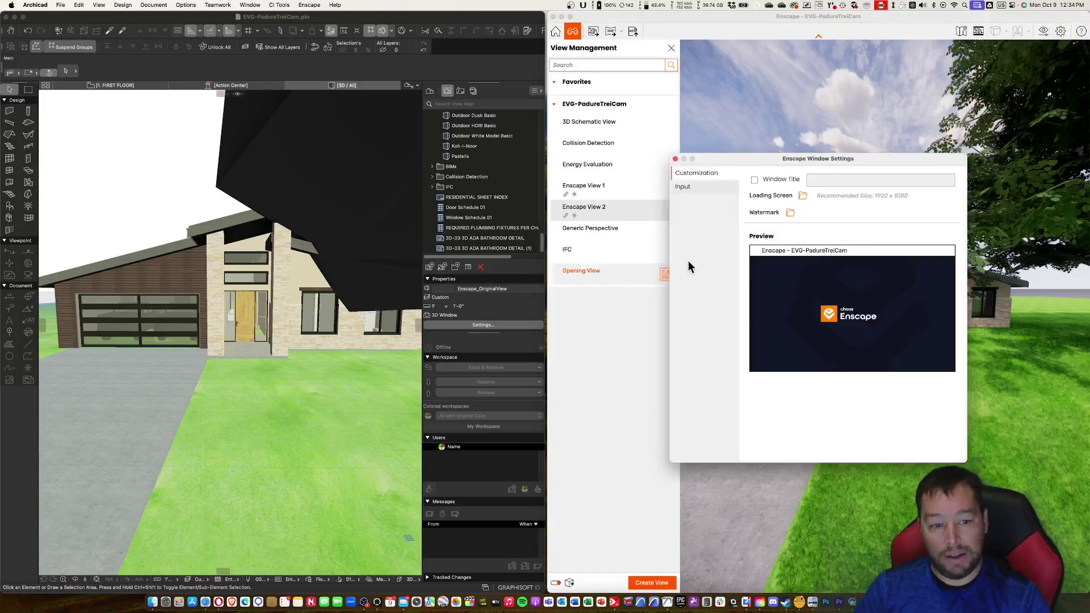
click(676, 186)
click(684, 173)
click(686, 186)
click(688, 174)
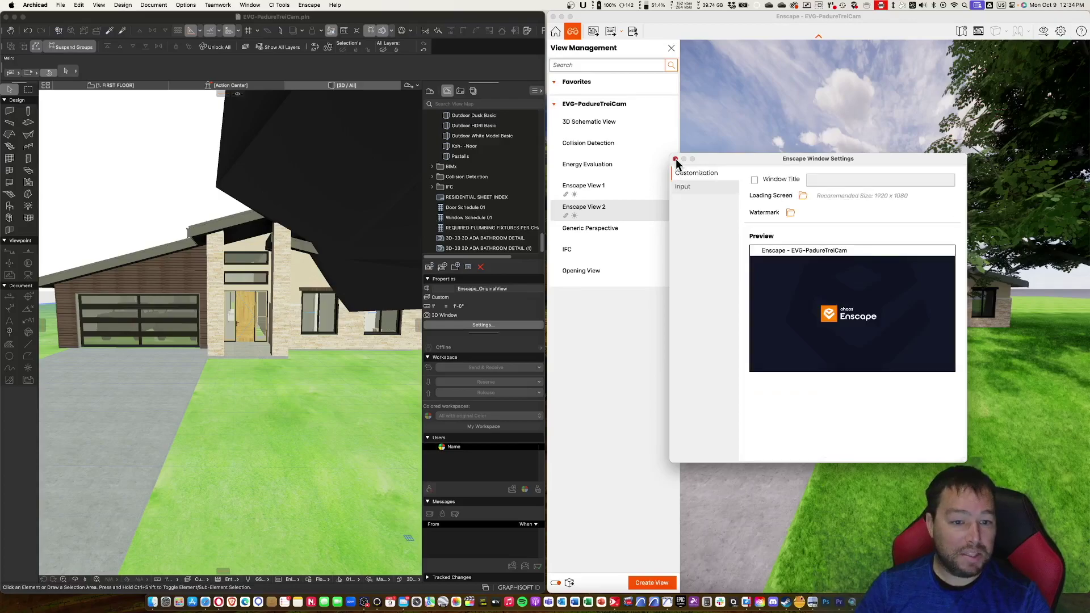
click(675, 159)
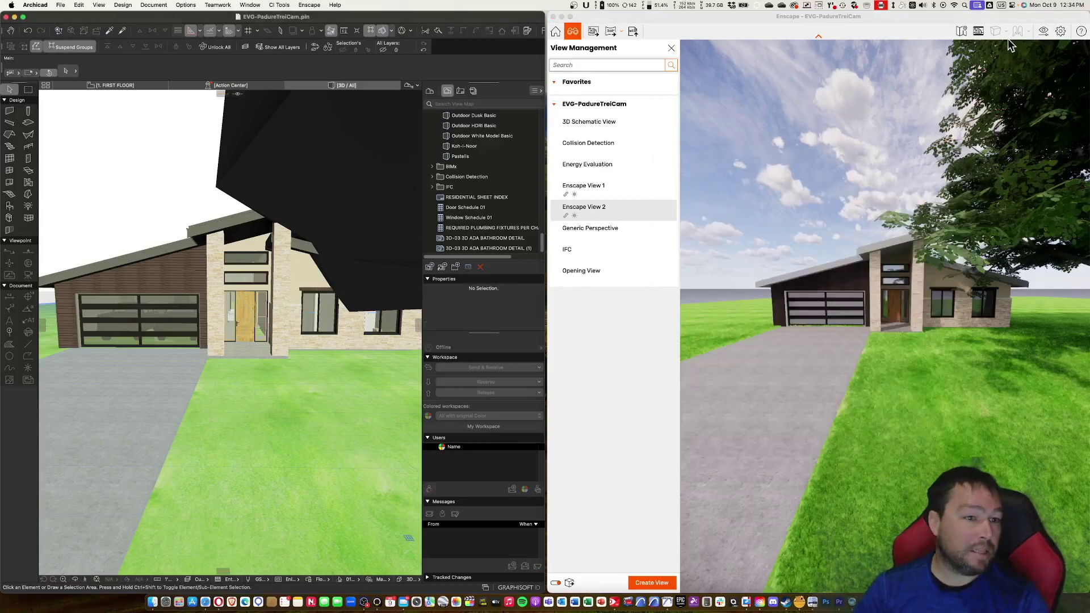
- In Visual Settings Output, keep Full HD and set Downloads as the default screenshot folder, then show Sky
click(1060, 35)
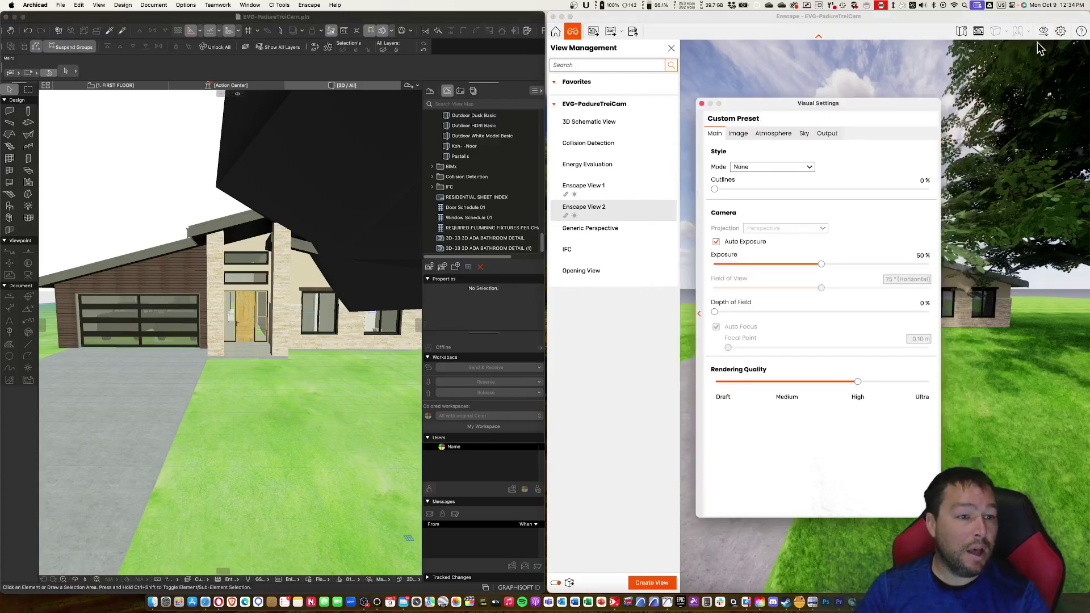
click(825, 134)
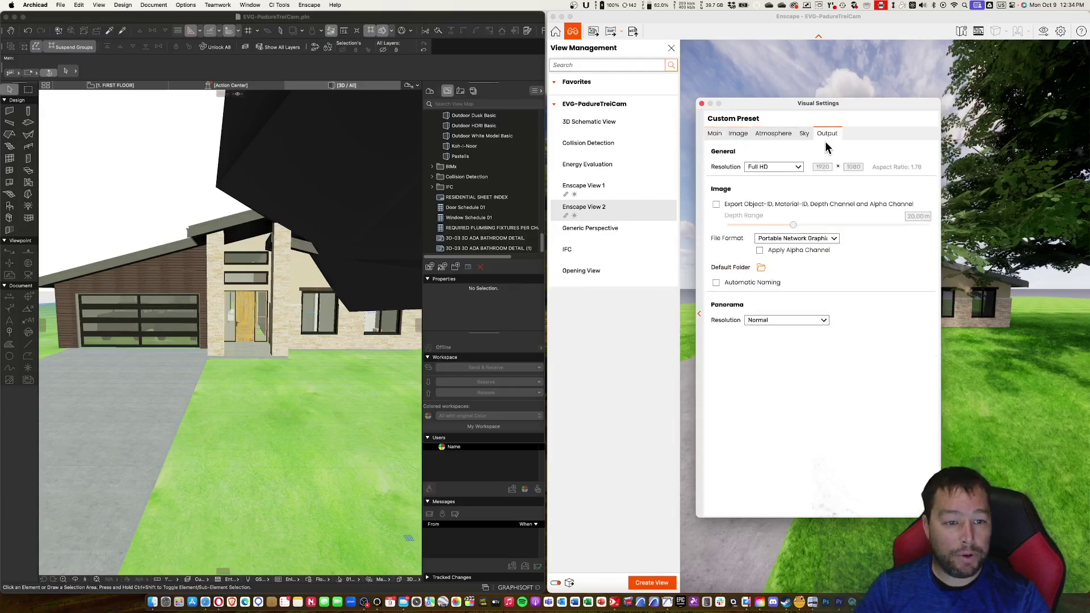
click(791, 166)
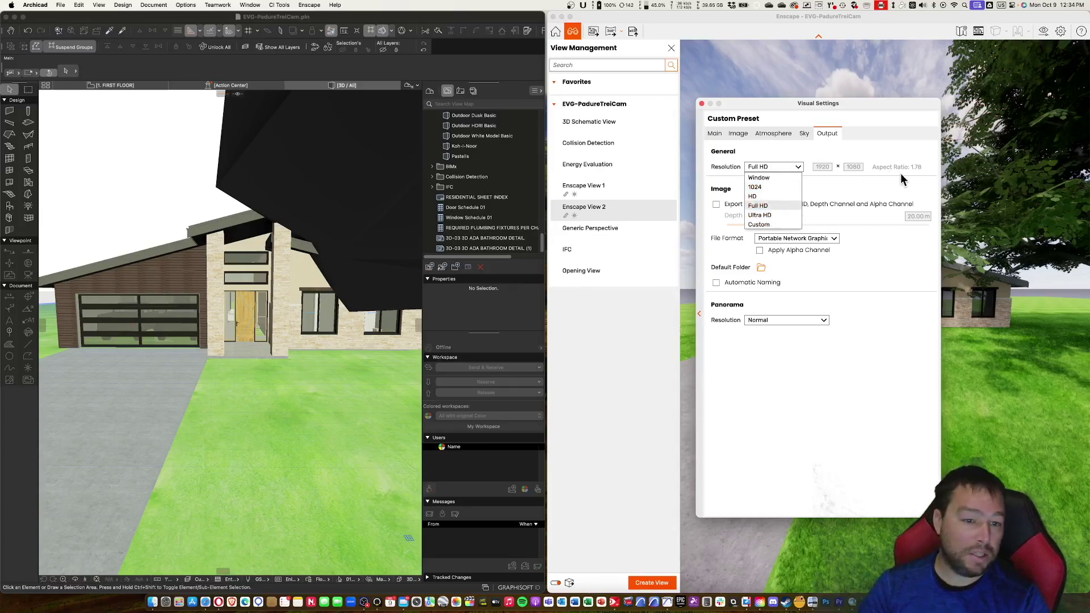
click(846, 177)
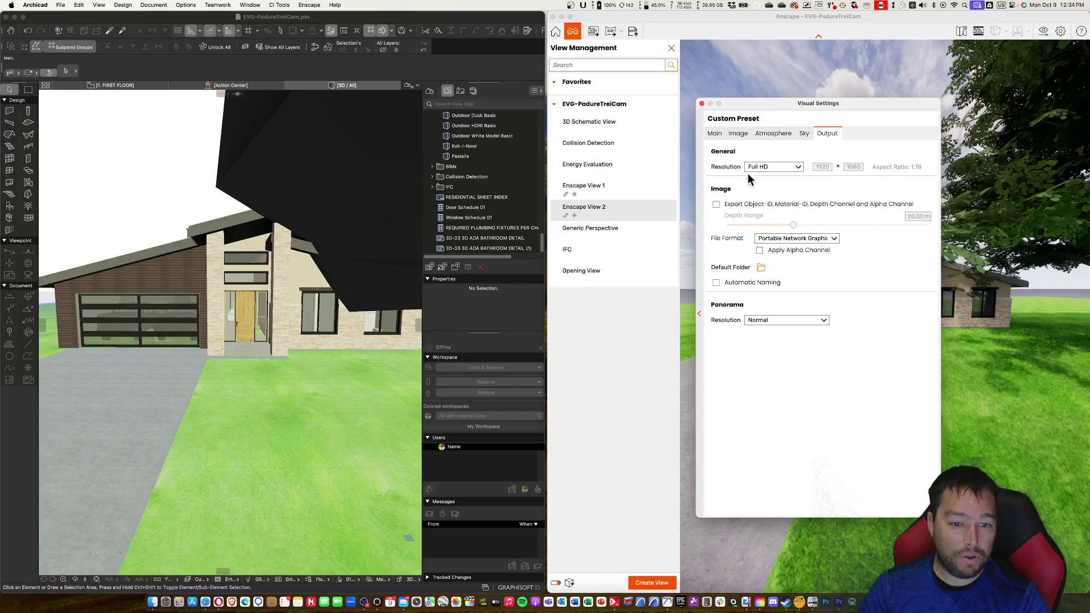
click(761, 268)
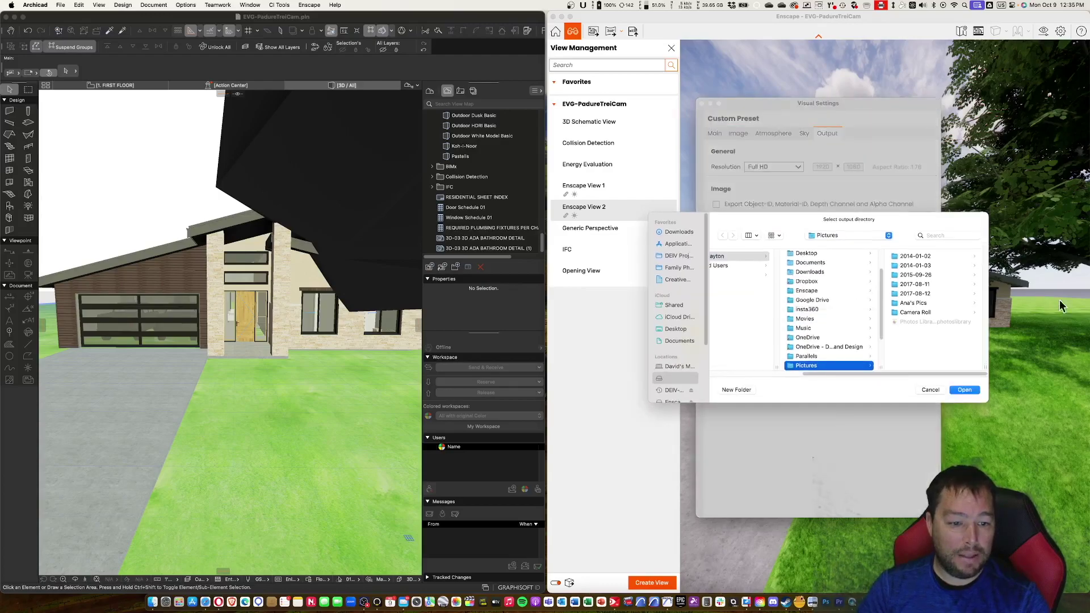
click(679, 231)
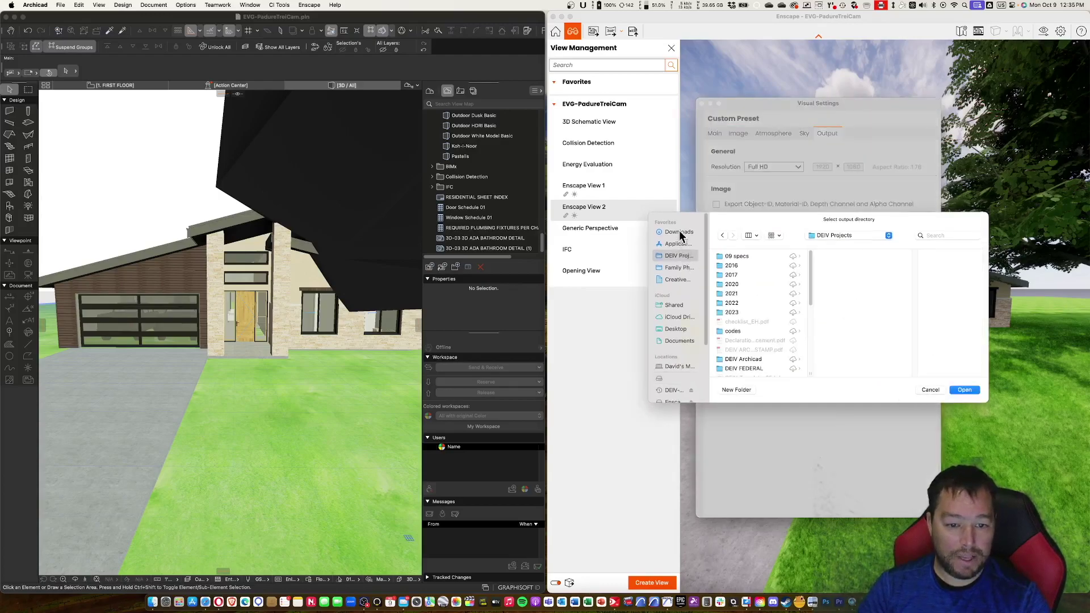
click(964, 391)
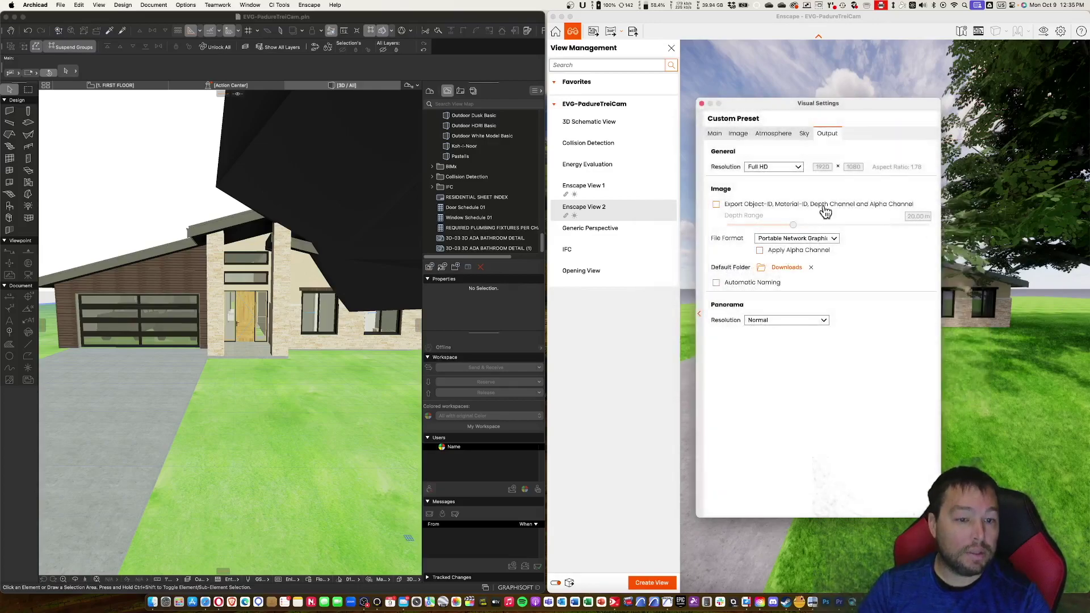
click(803, 134)
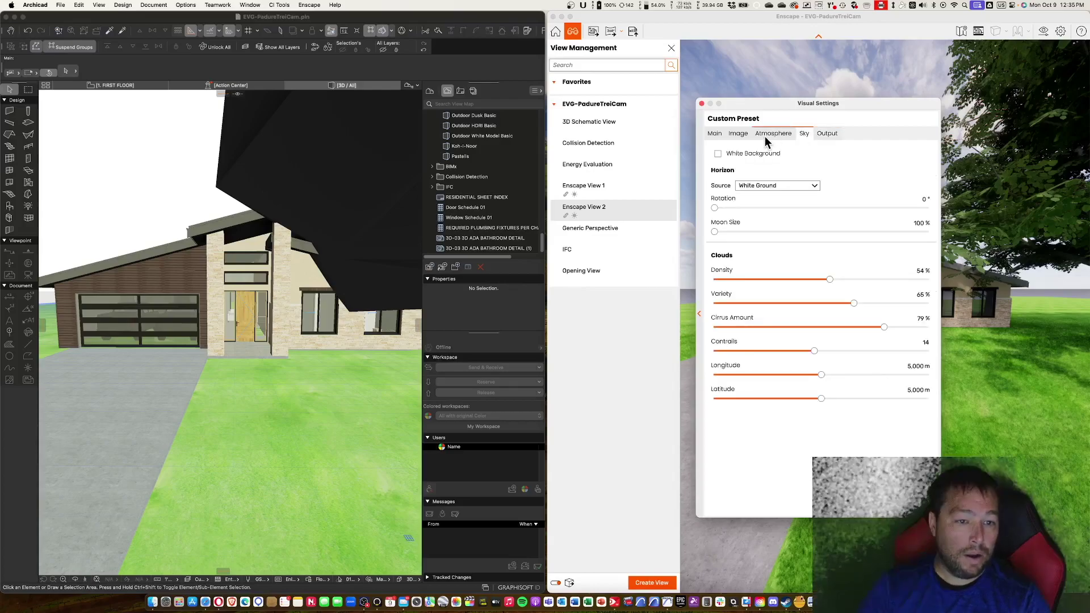
- Reduce cloud density from 54% to 38%, glance through Atmosphere, Image and Main, then close Visual Settings
click(791, 279)
drag(791, 279, 796, 280)
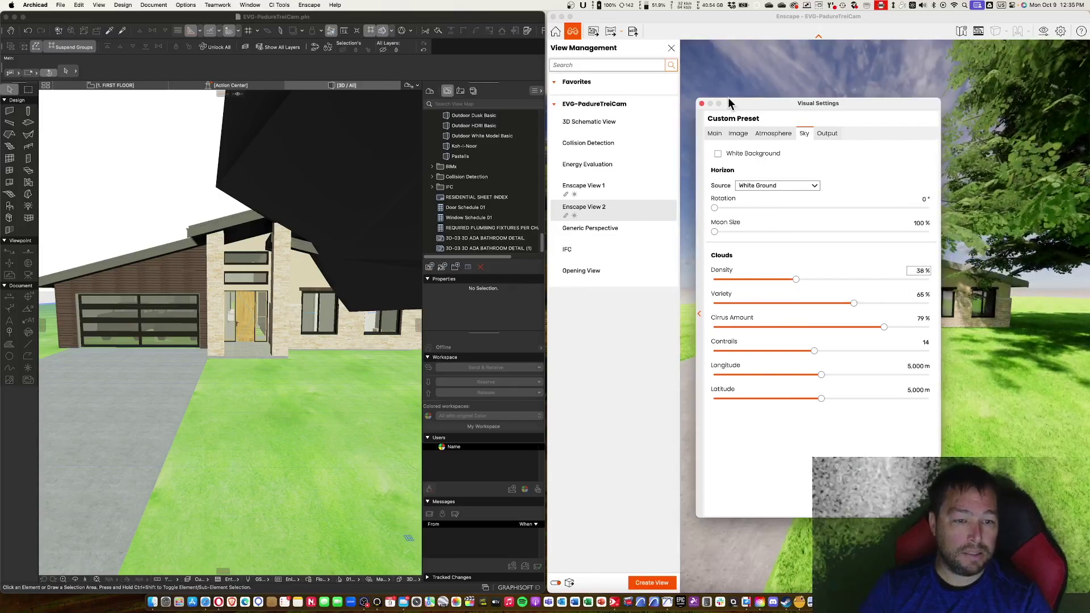
click(768, 134)
click(735, 138)
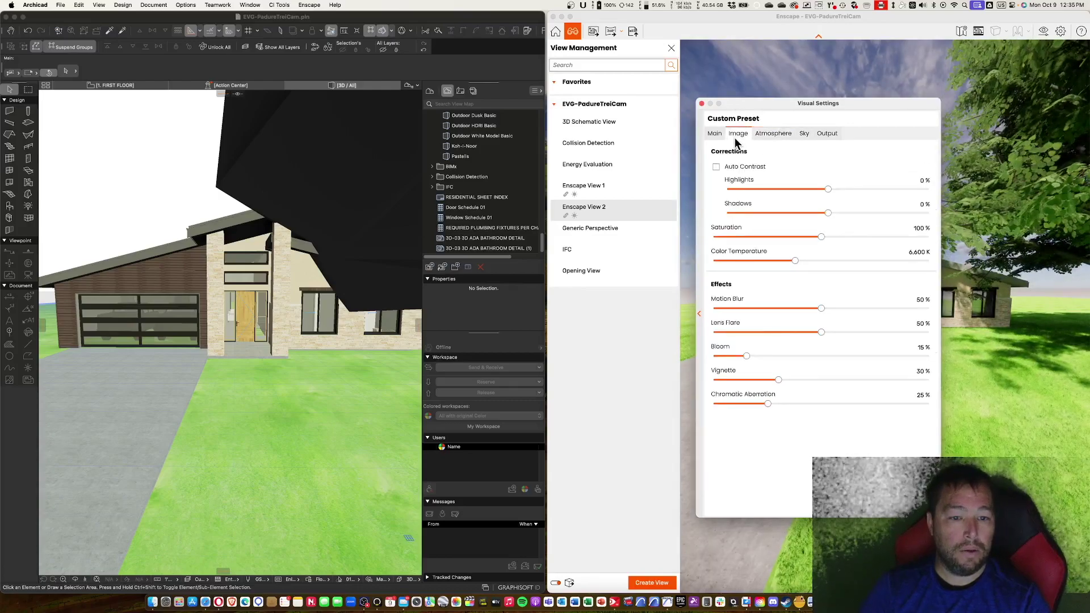
click(713, 134)
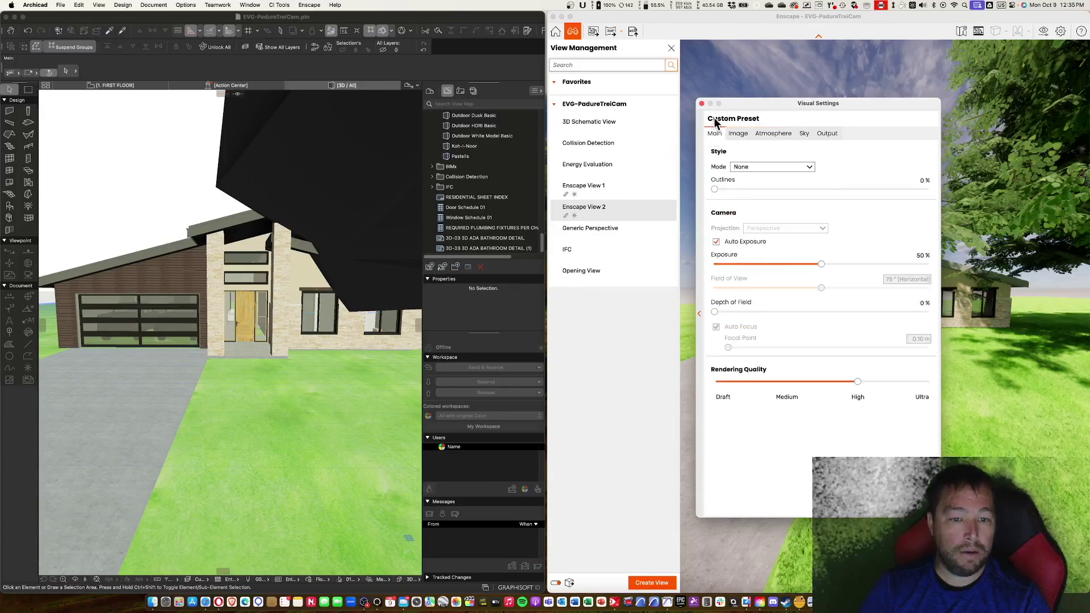
click(701, 104)
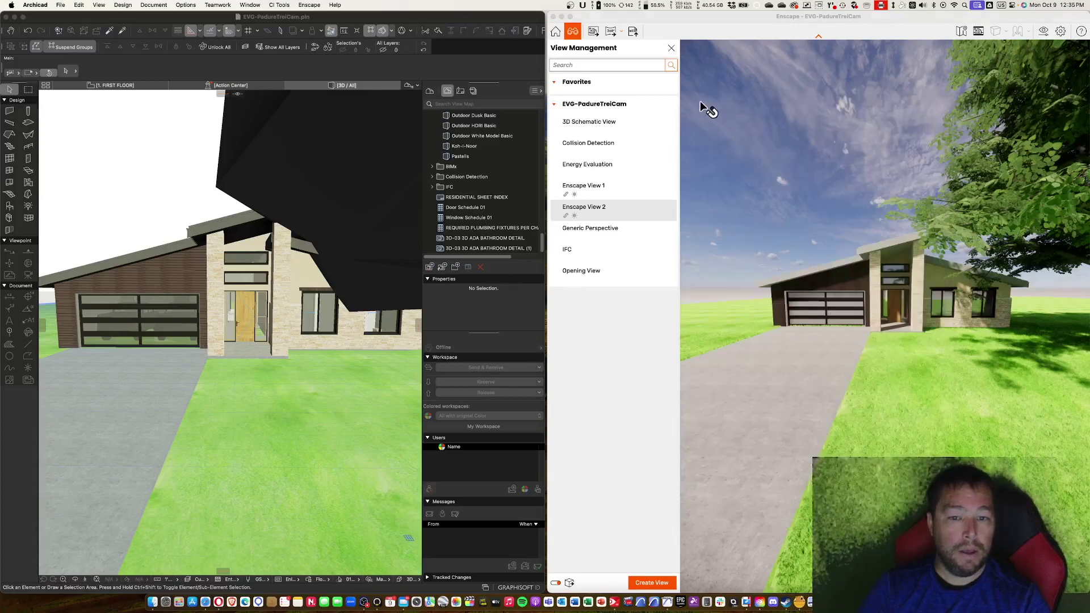
click(592, 33)
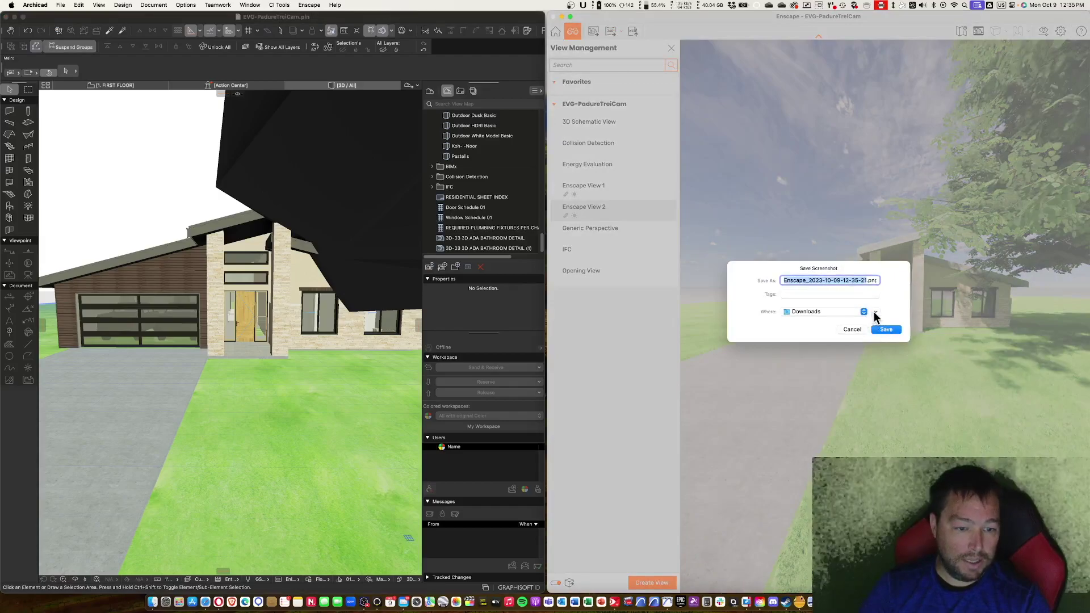
click(886, 330)
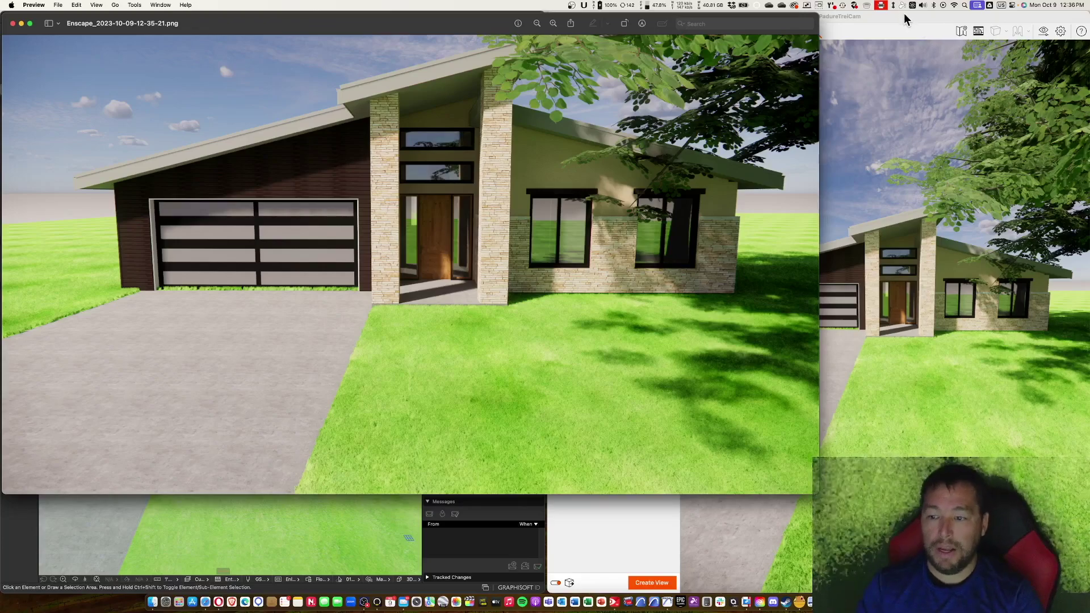
- Bring the Enscape window back in front of the Preview window
click(919, 17)
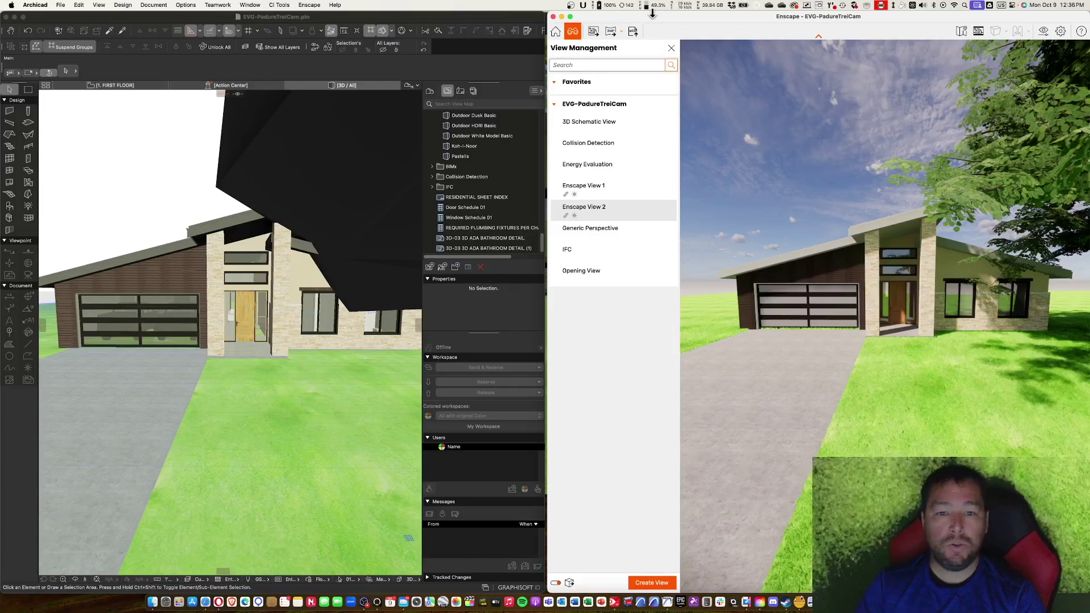
- Move and resize the Enscape window, close the views list, and bring the camera closer to the house
drag(657, 14, 545, 16)
drag(438, 12, 175, 162)
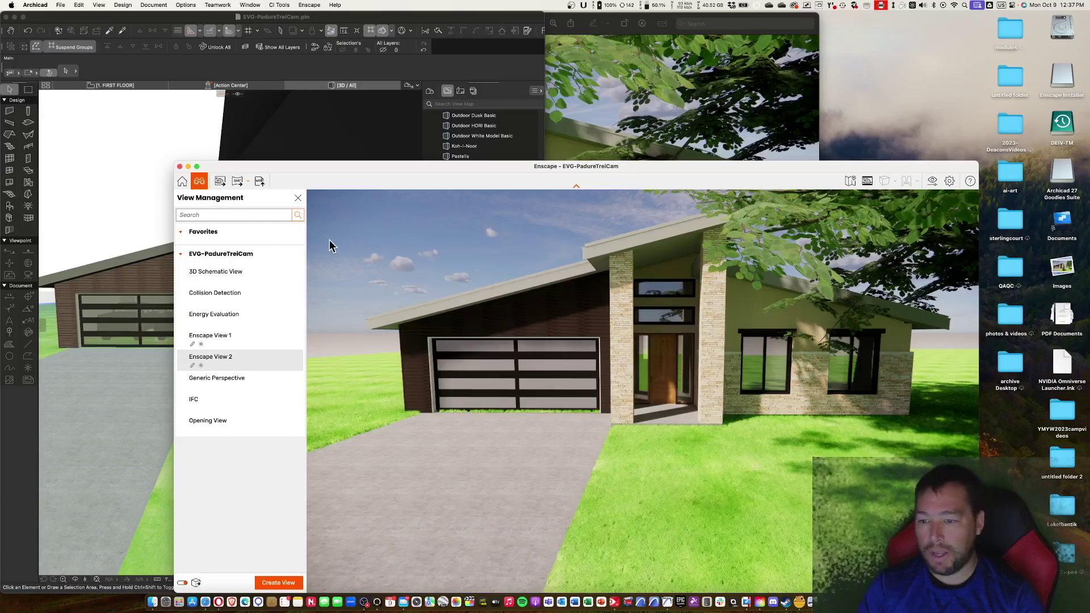
click(297, 202)
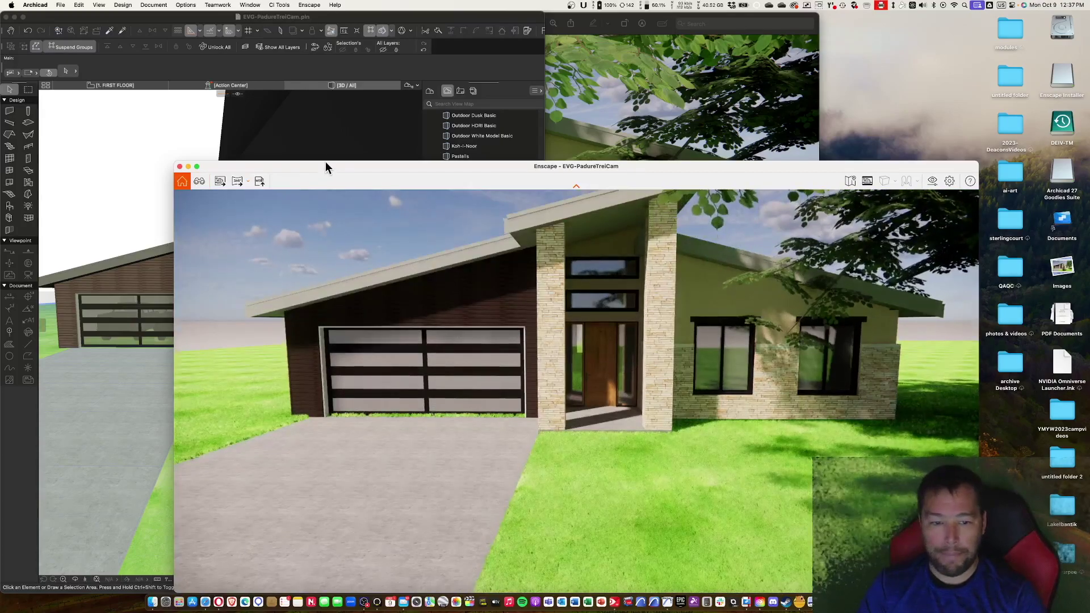
scroll(454, 316, up, 3)
scroll(576, 392, up, 4)
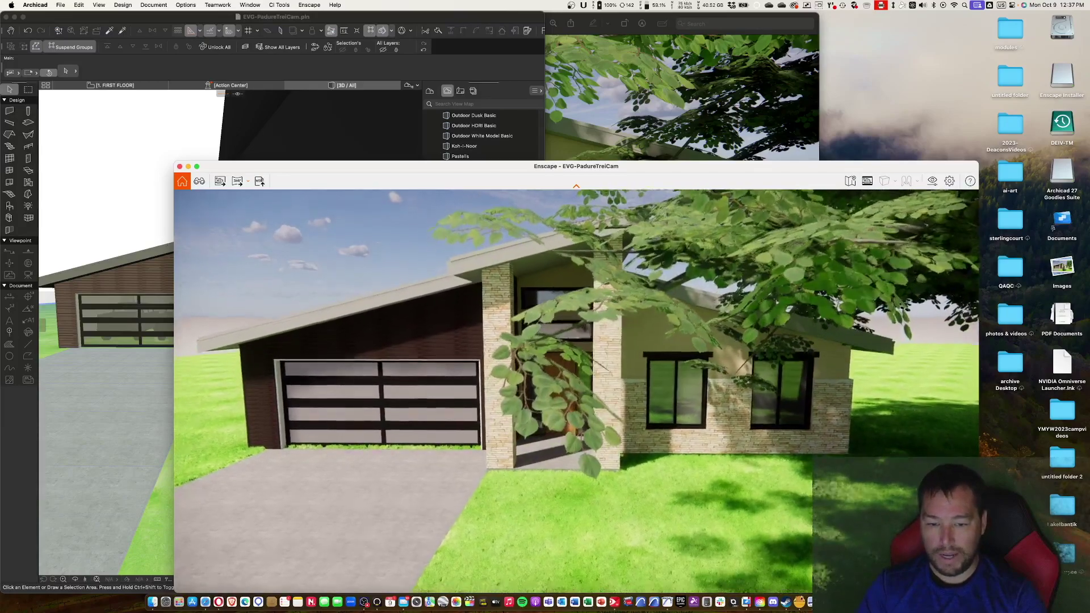
key(e)
scroll(572, 262, up, 4)
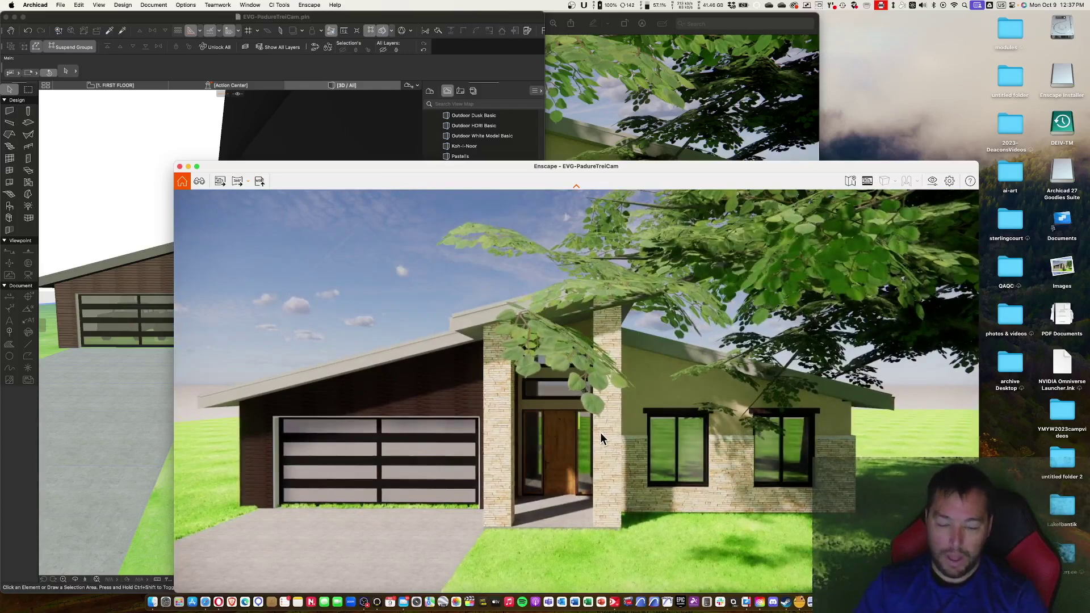
click(932, 180)
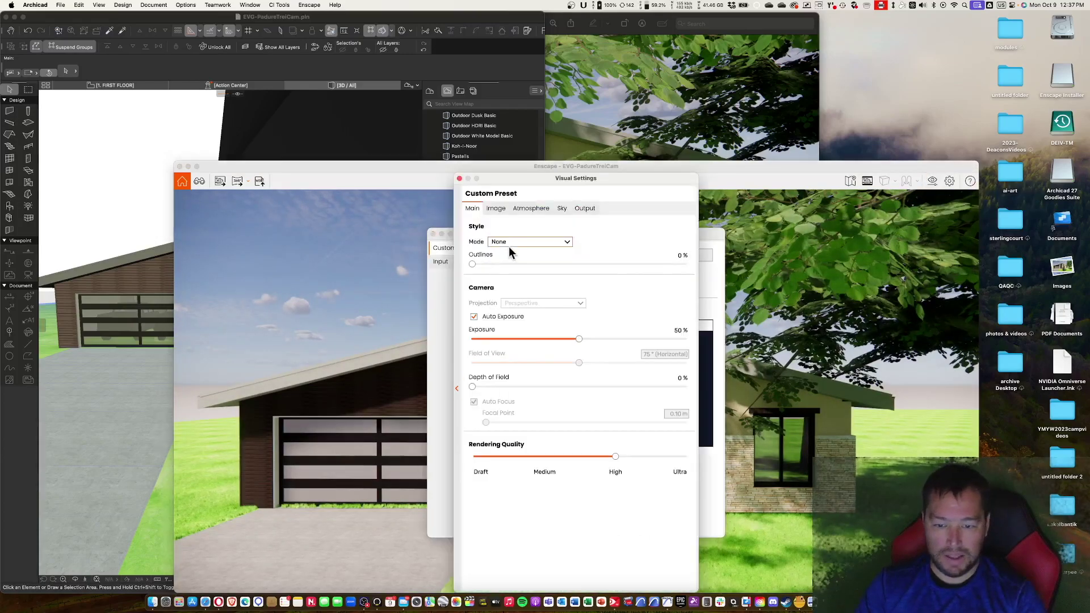
click(579, 209)
click(544, 242)
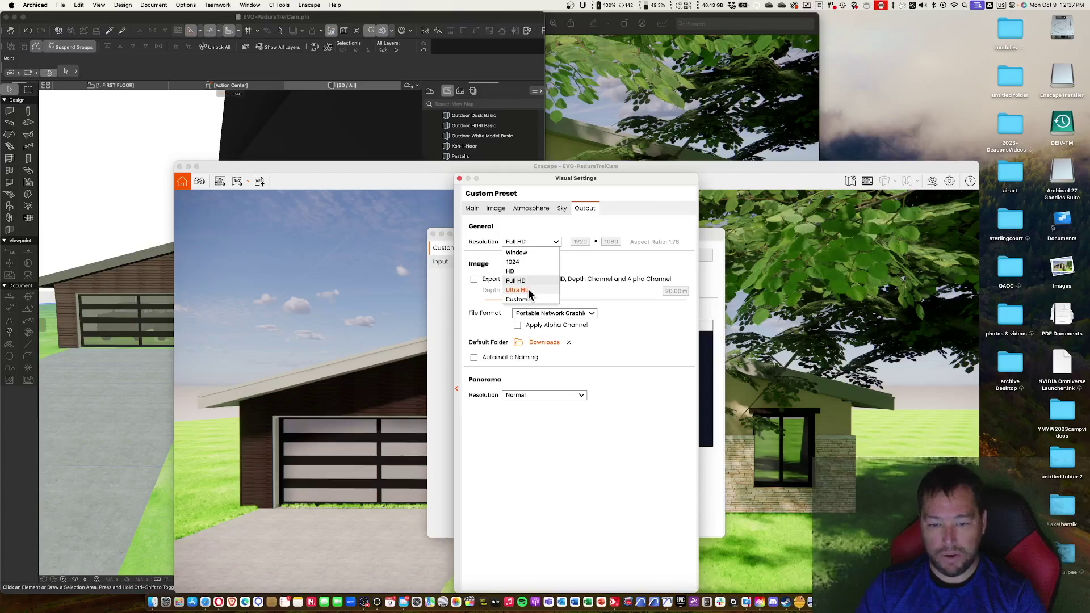
click(414, 166)
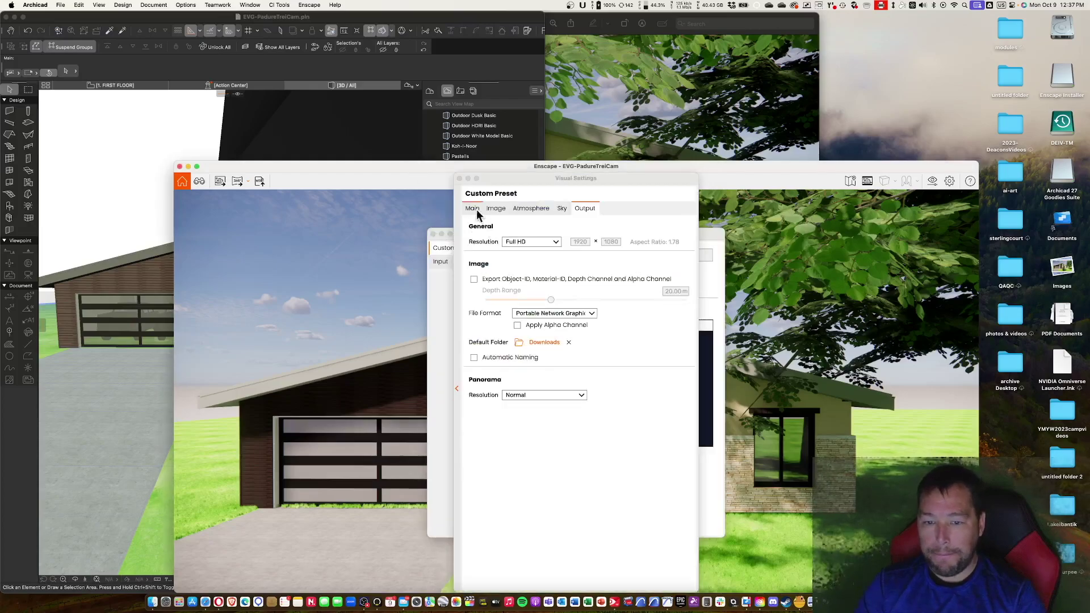
click(459, 177)
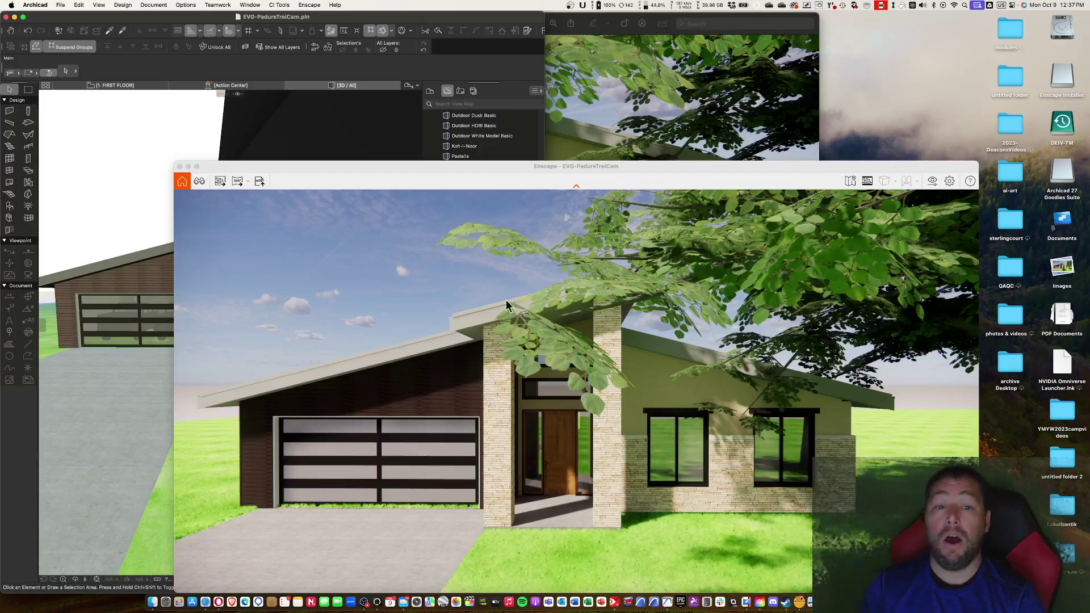
- Focus the Archicad window and shift it slightly to the right
click(353, 15)
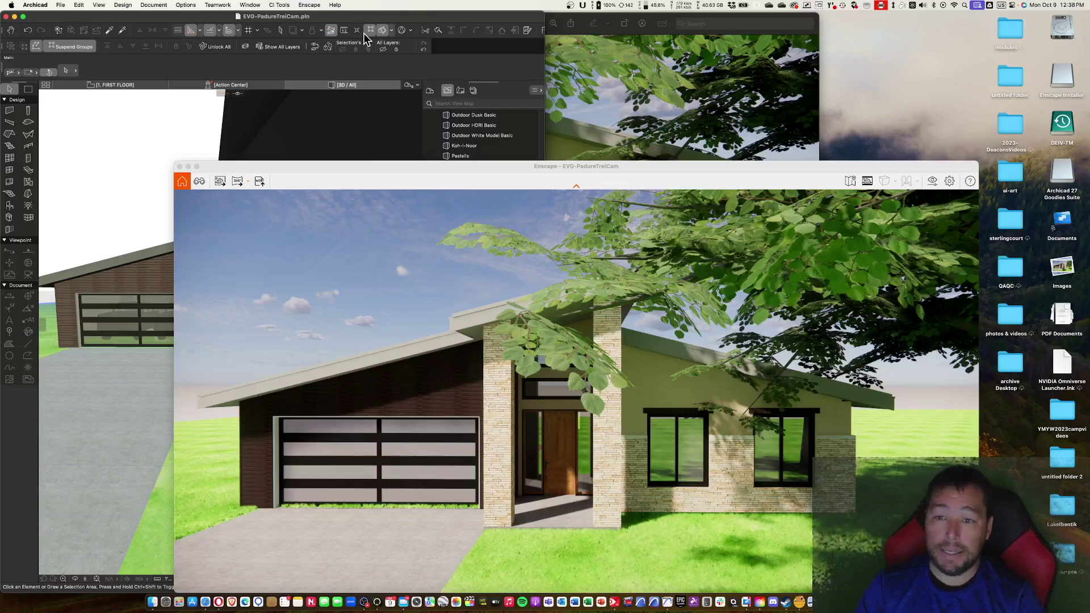
drag(359, 21, 401, 21)
- Enlarge the Archicad window and orbit the 3D view toward the garage side
double_click(398, 22)
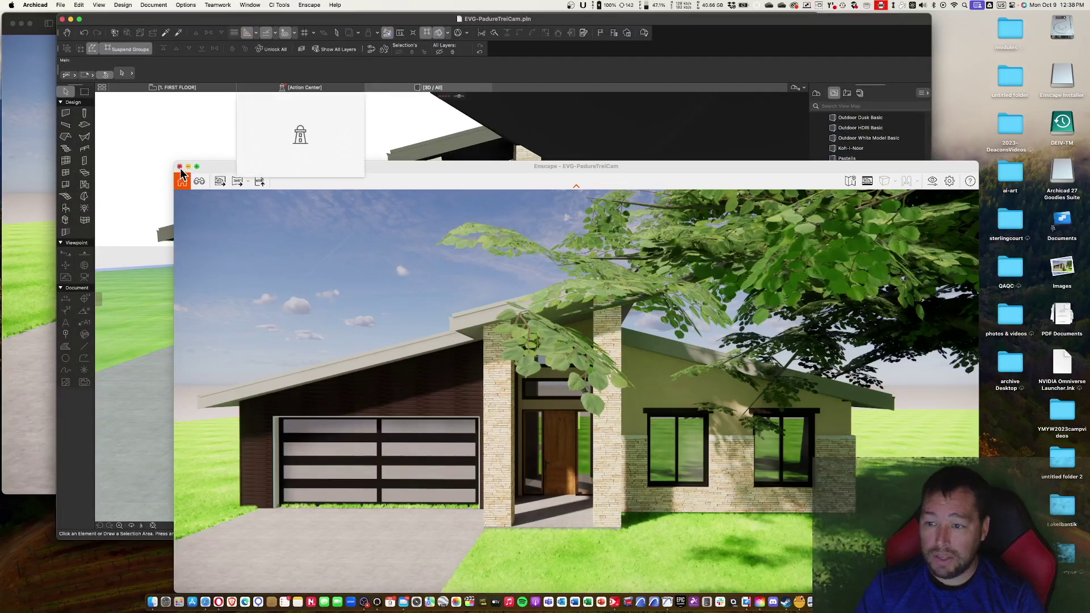
click(302, 127)
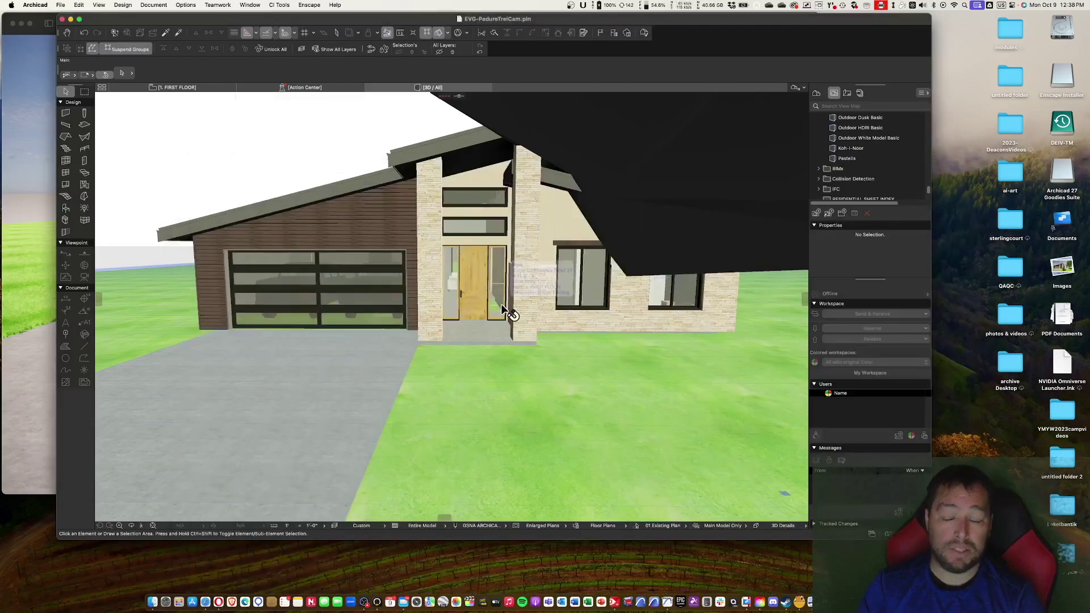
scroll(505, 314, down, 5)
shift+middle_drag(503, 315, 448, 309)
- Delete the large tree in front of the house and shift the Archicad window aside
click(706, 222)
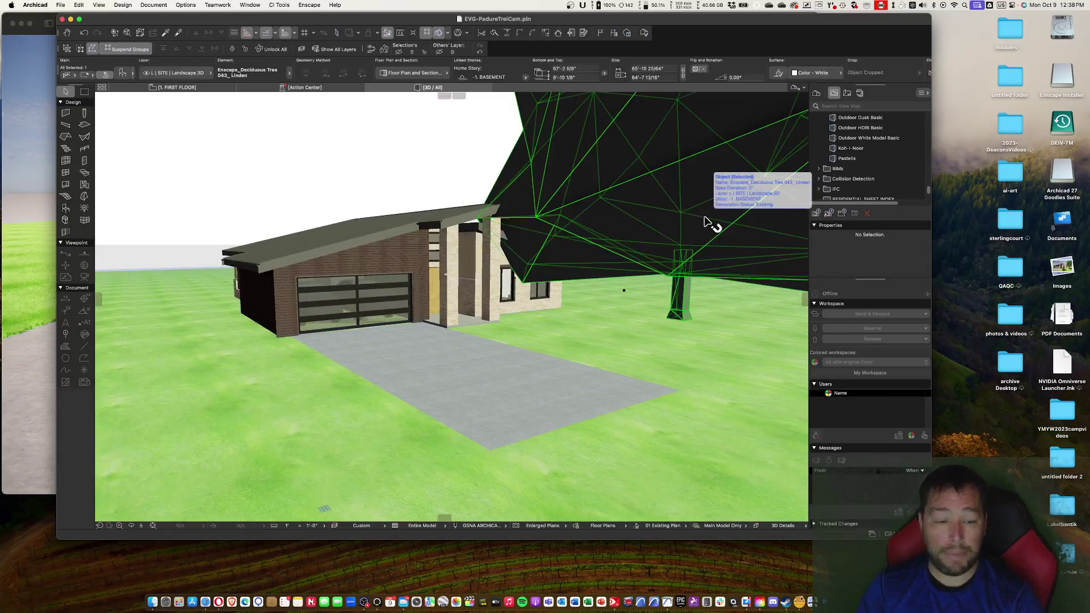
key(Delete)
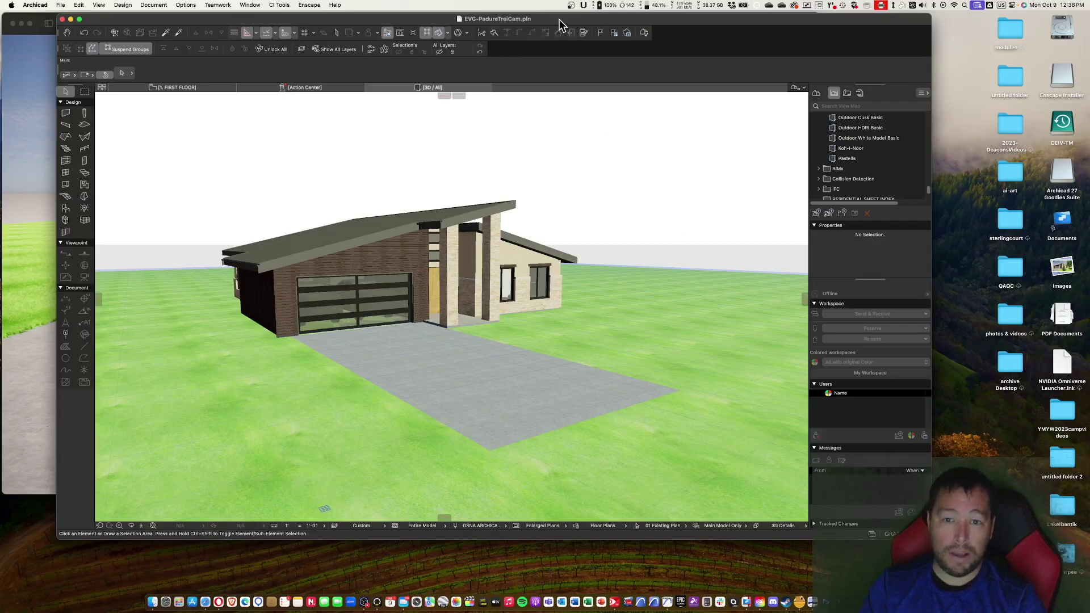
mouse_move(559, 25)
mouse_down()
mouse_move(581, 48)
mouse_move(571, 43)
mouse_up()
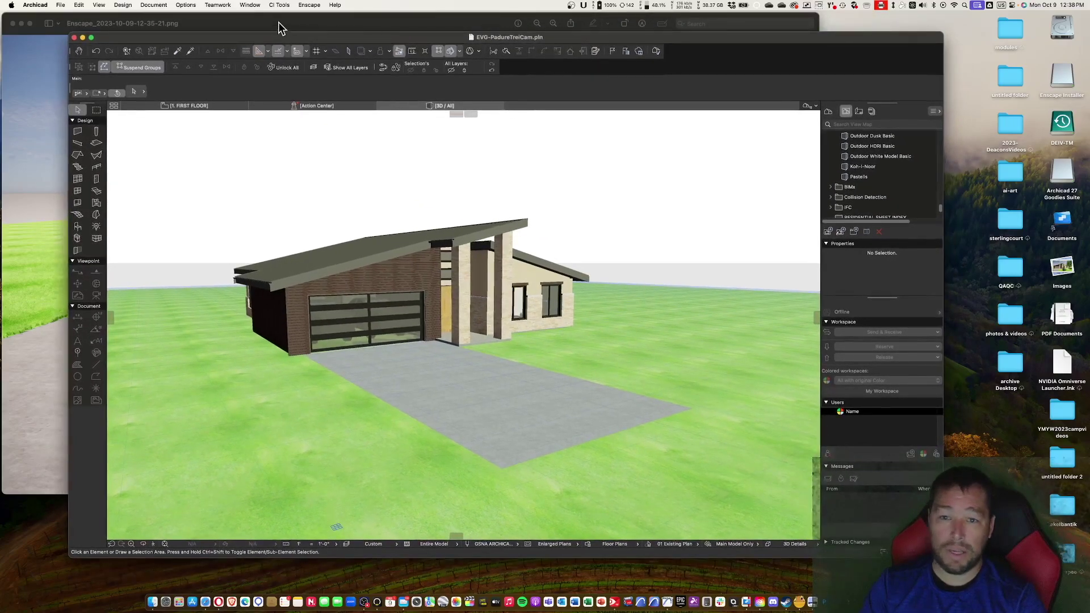